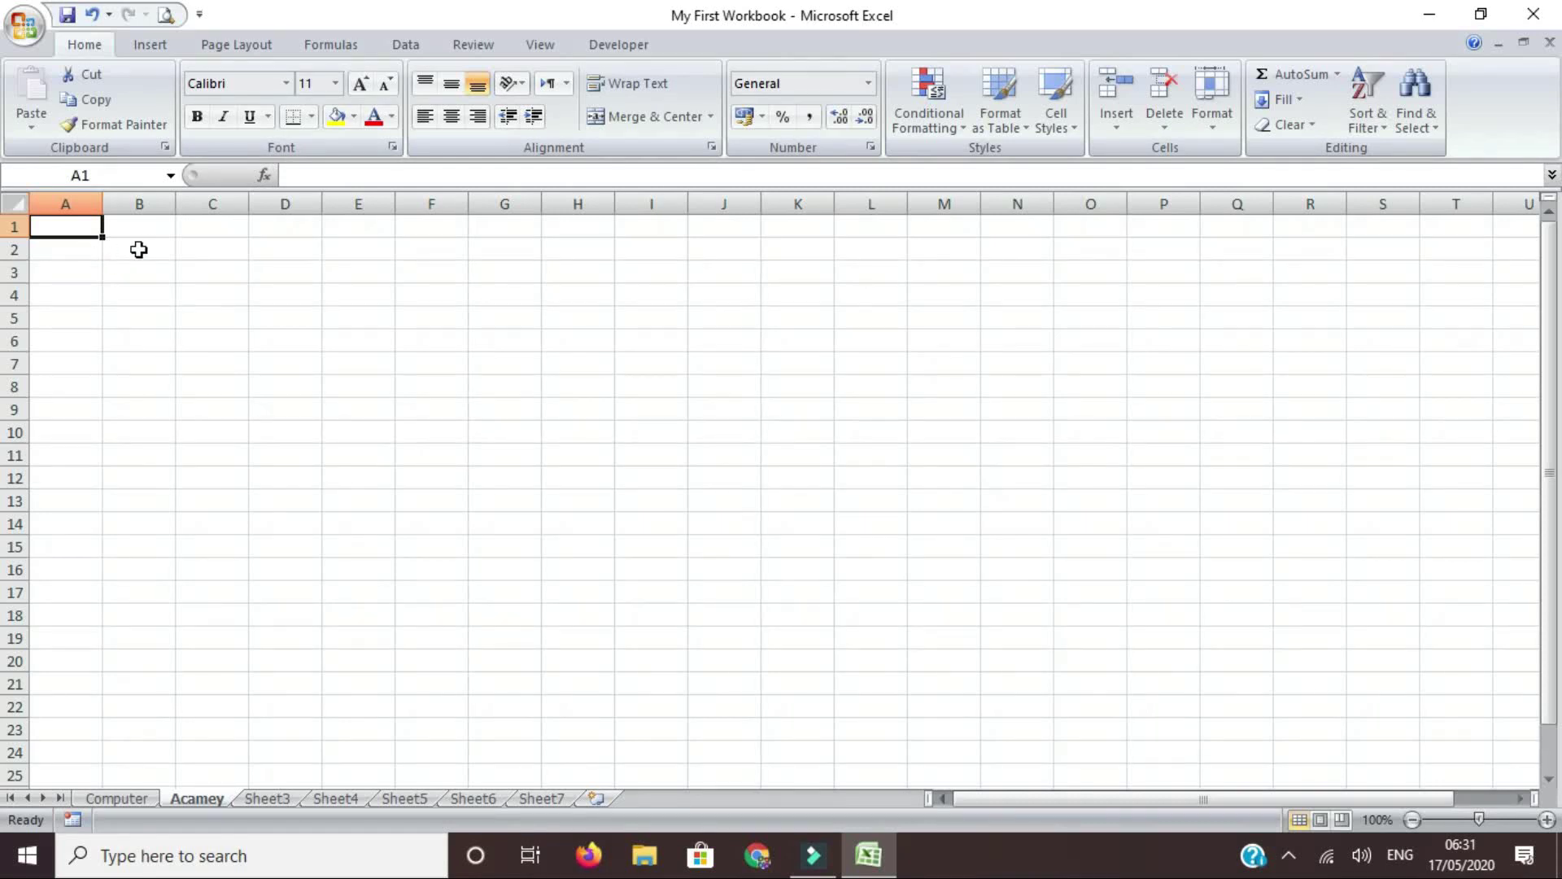
Step: Enter the title Haram Computer Academy in cell A2 of the Acamey sheet
click(135, 246)
click(74, 246)
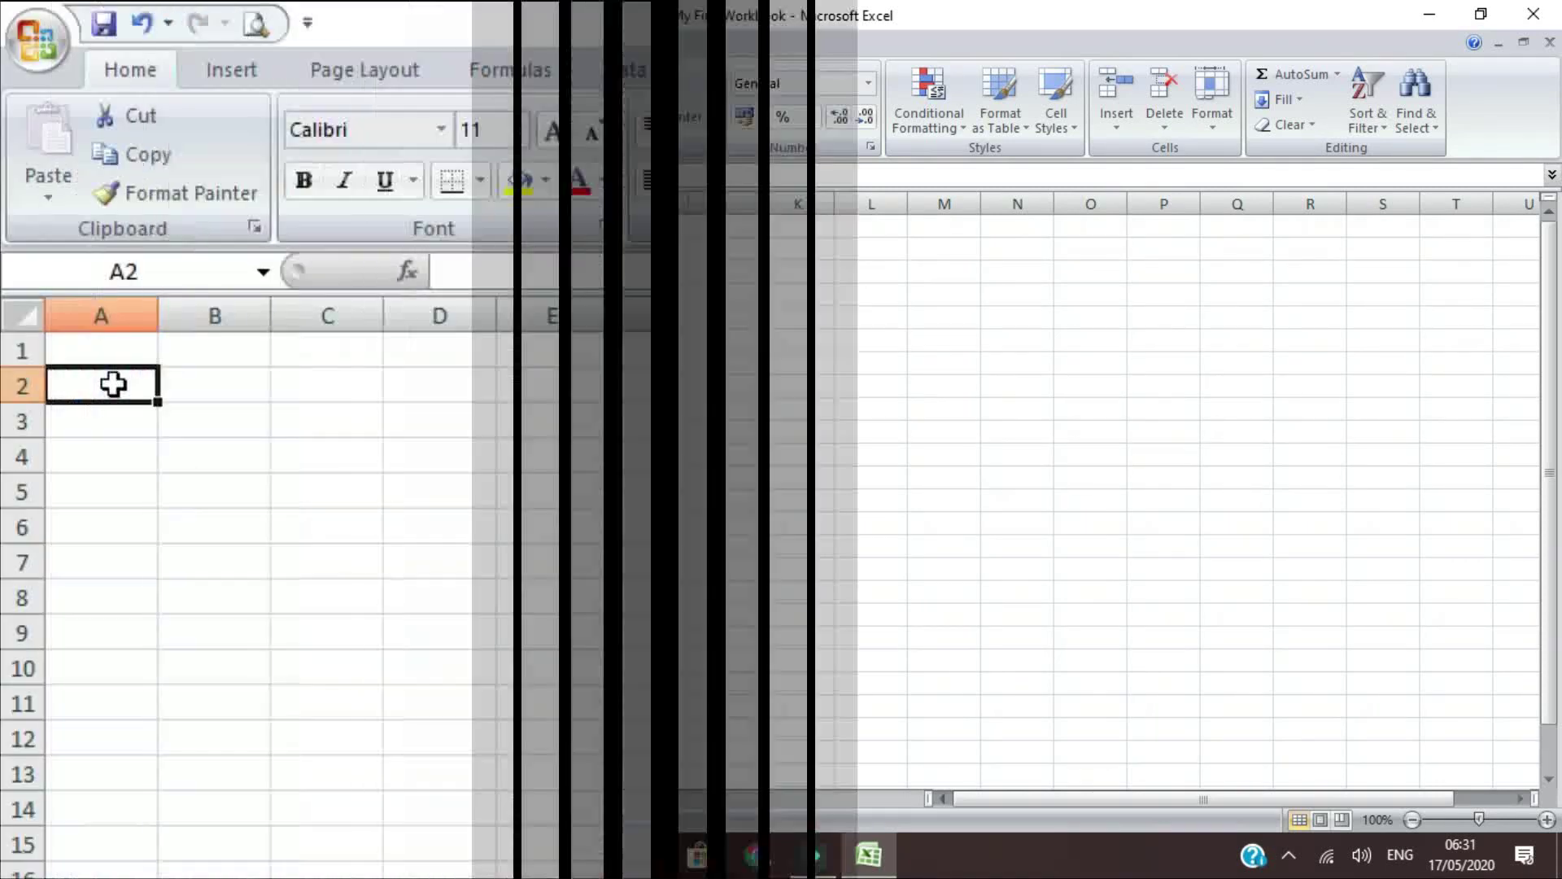
text(Ha)
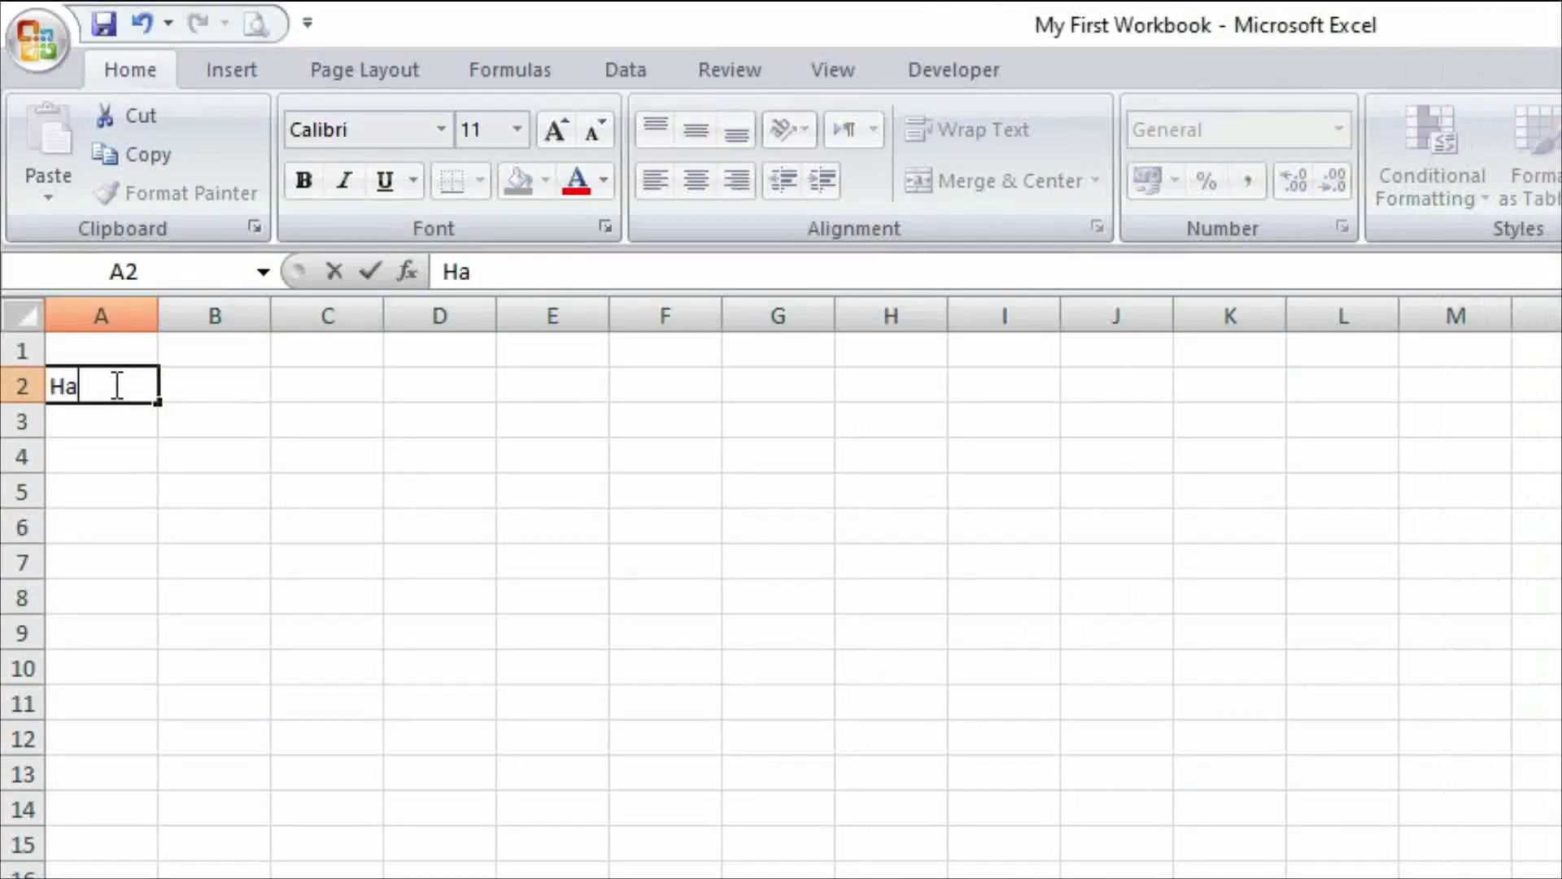
text(ram Computer Academ)
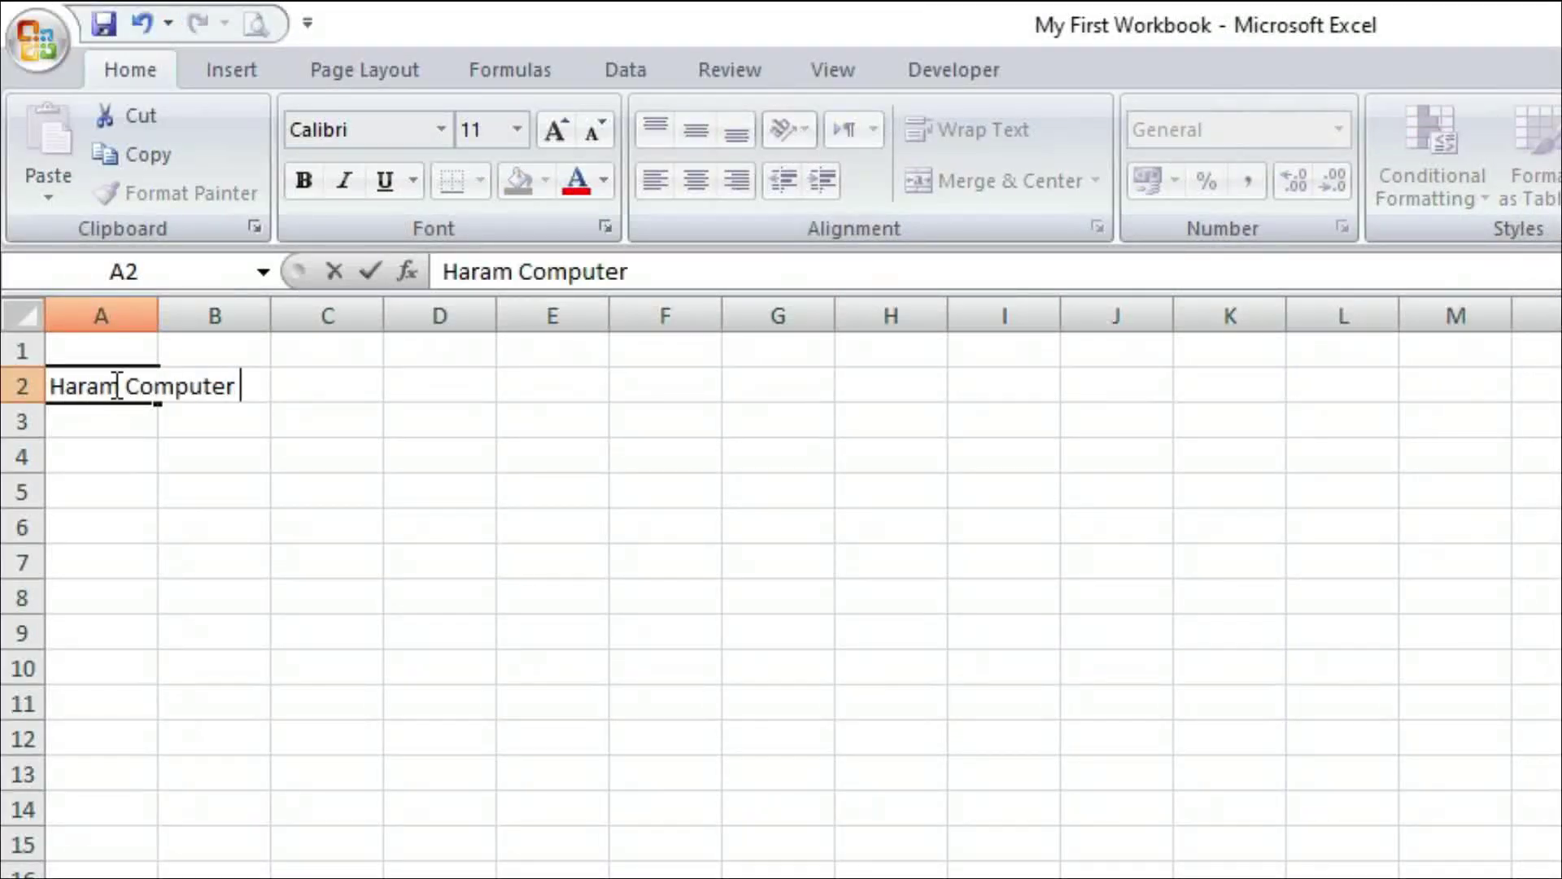
text(y)
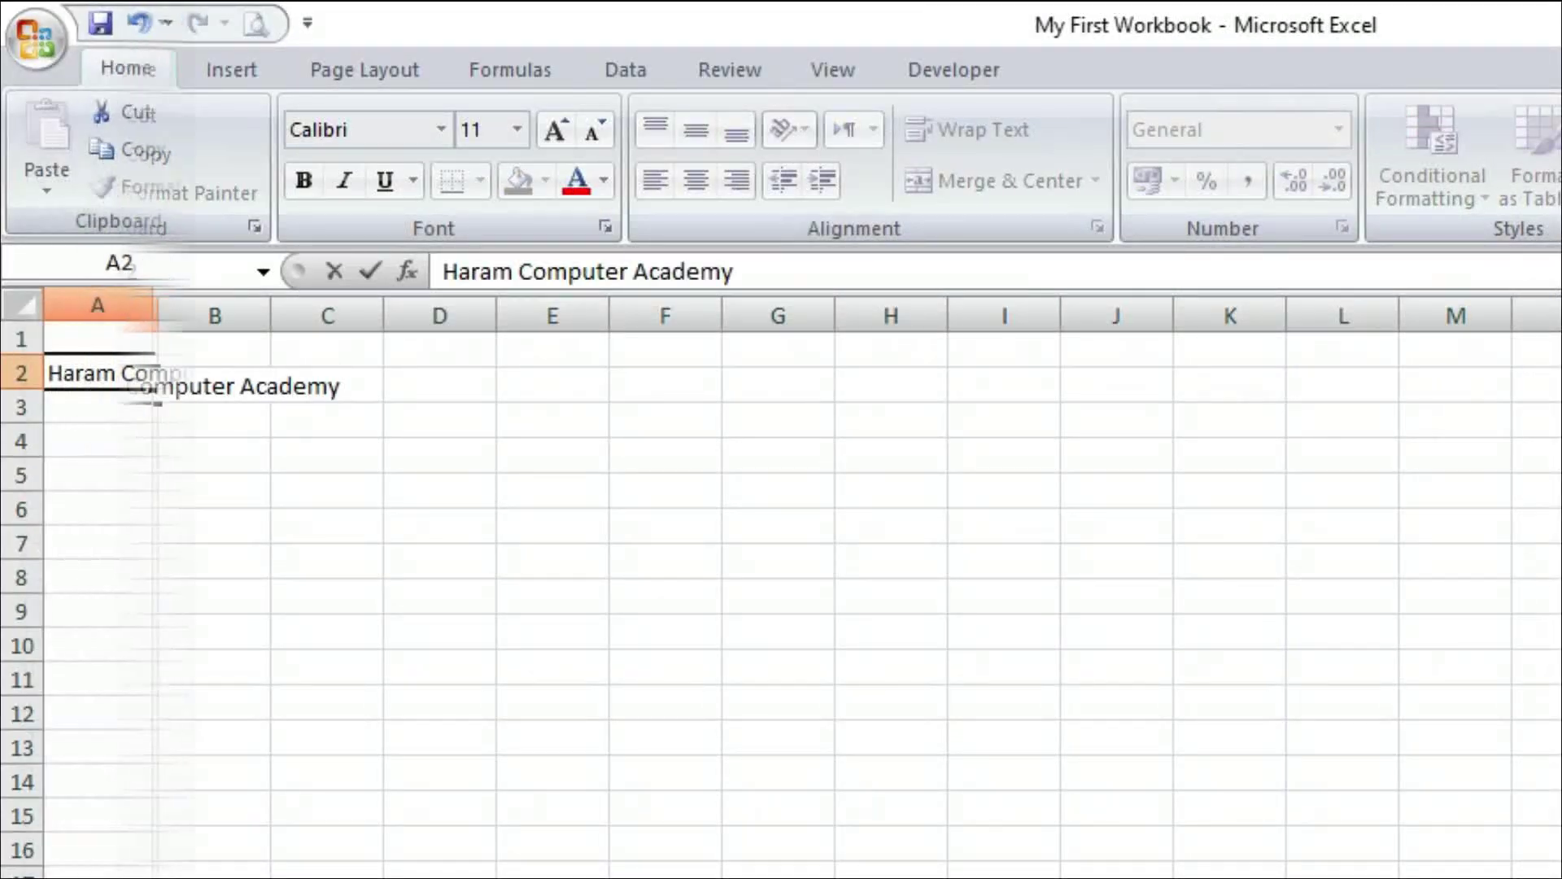
click(228, 460)
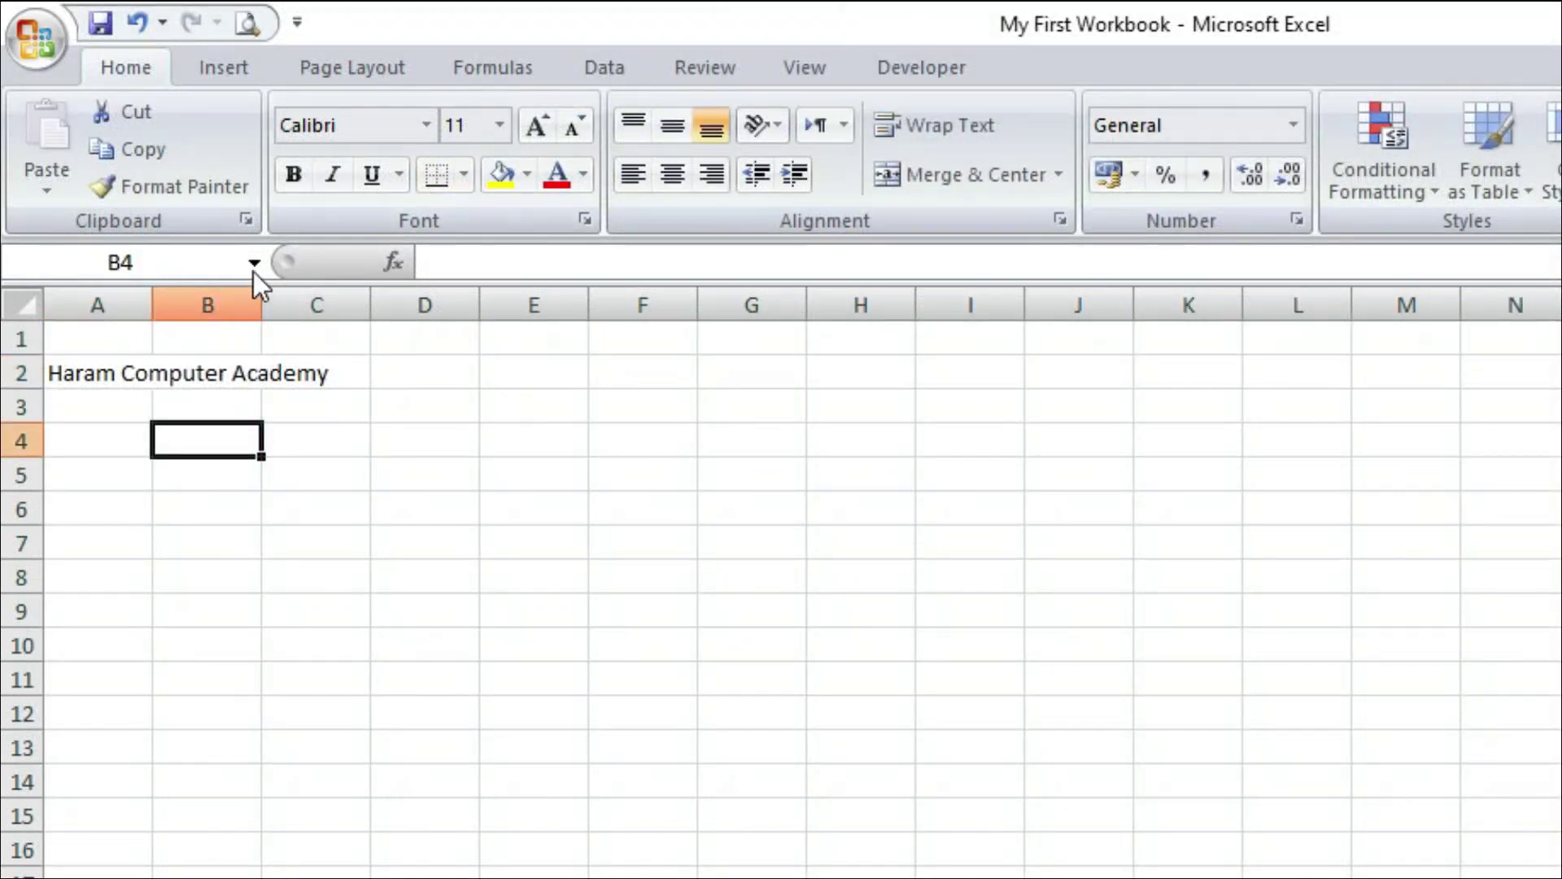
Step: Browse the fonts available for the title in cell A2
click(95, 369)
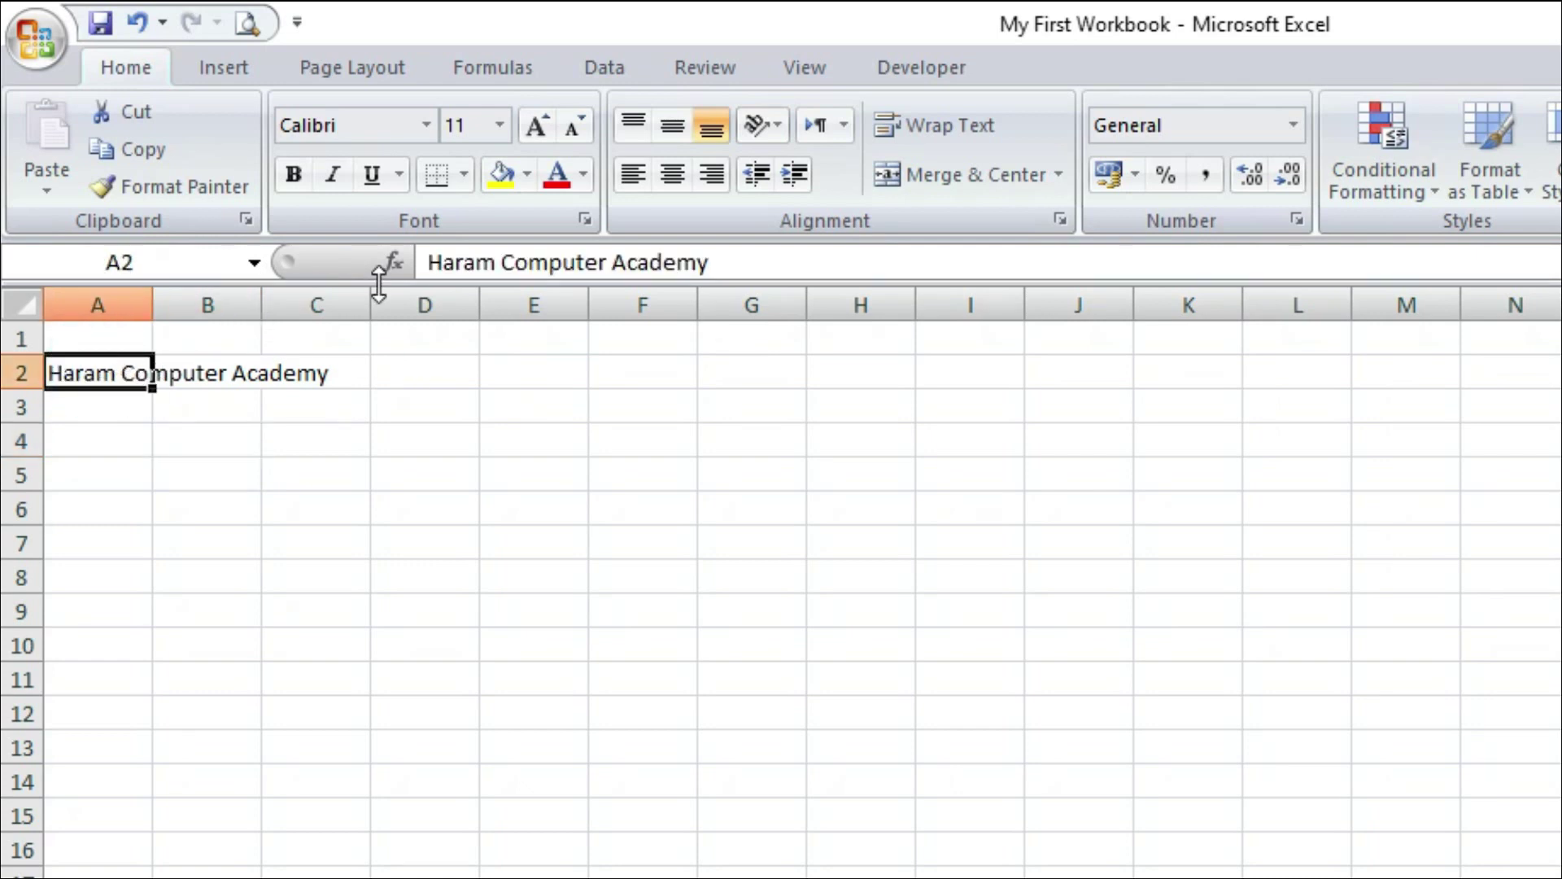
click(425, 126)
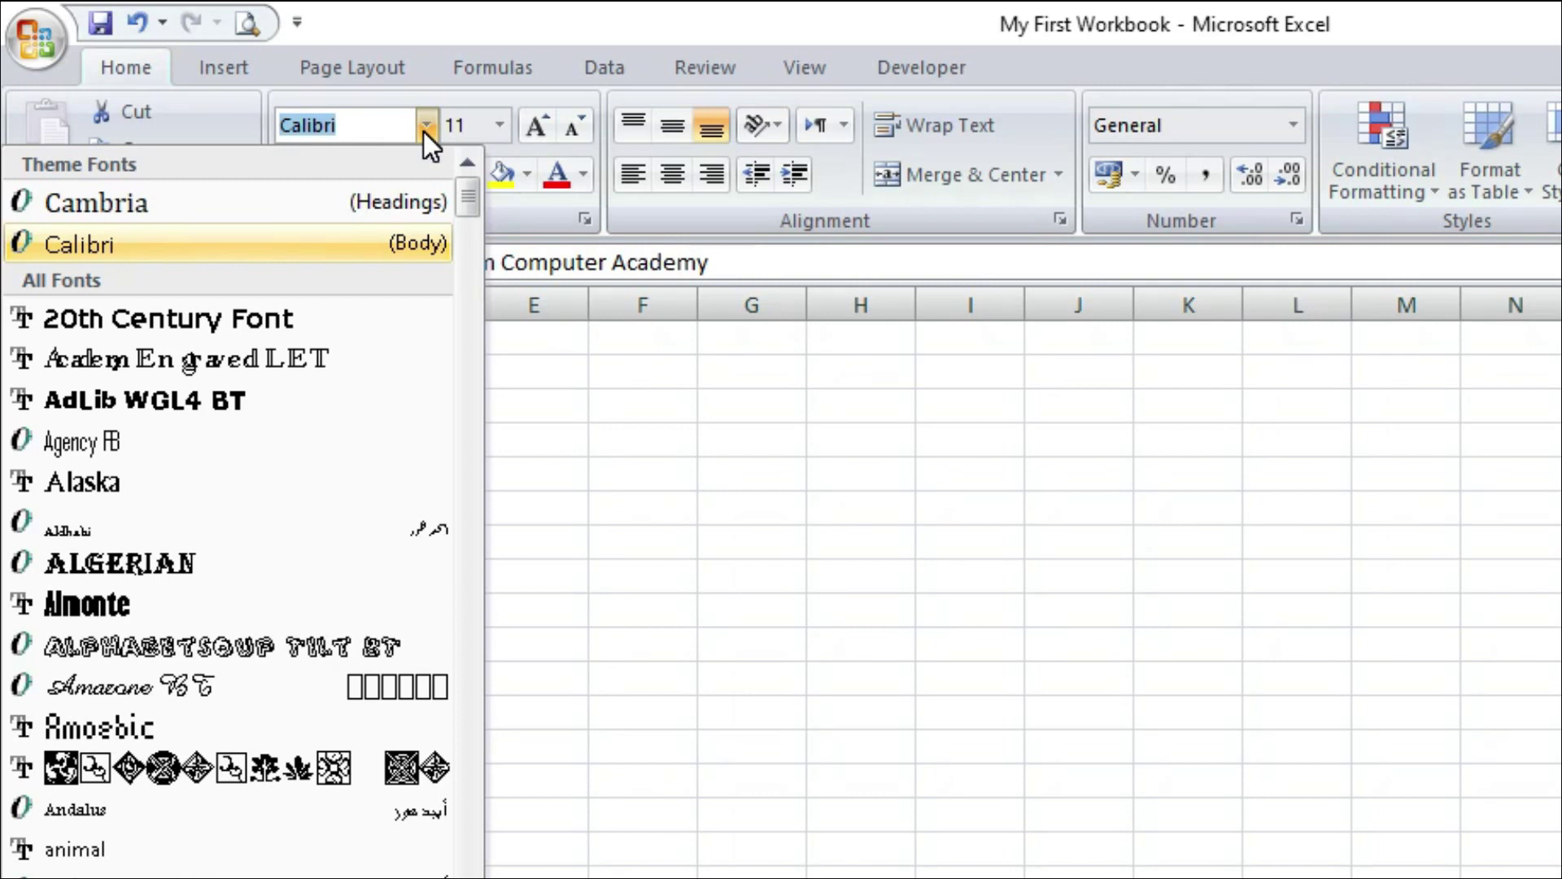
click(470, 207)
drag(473, 304, 502, 200)
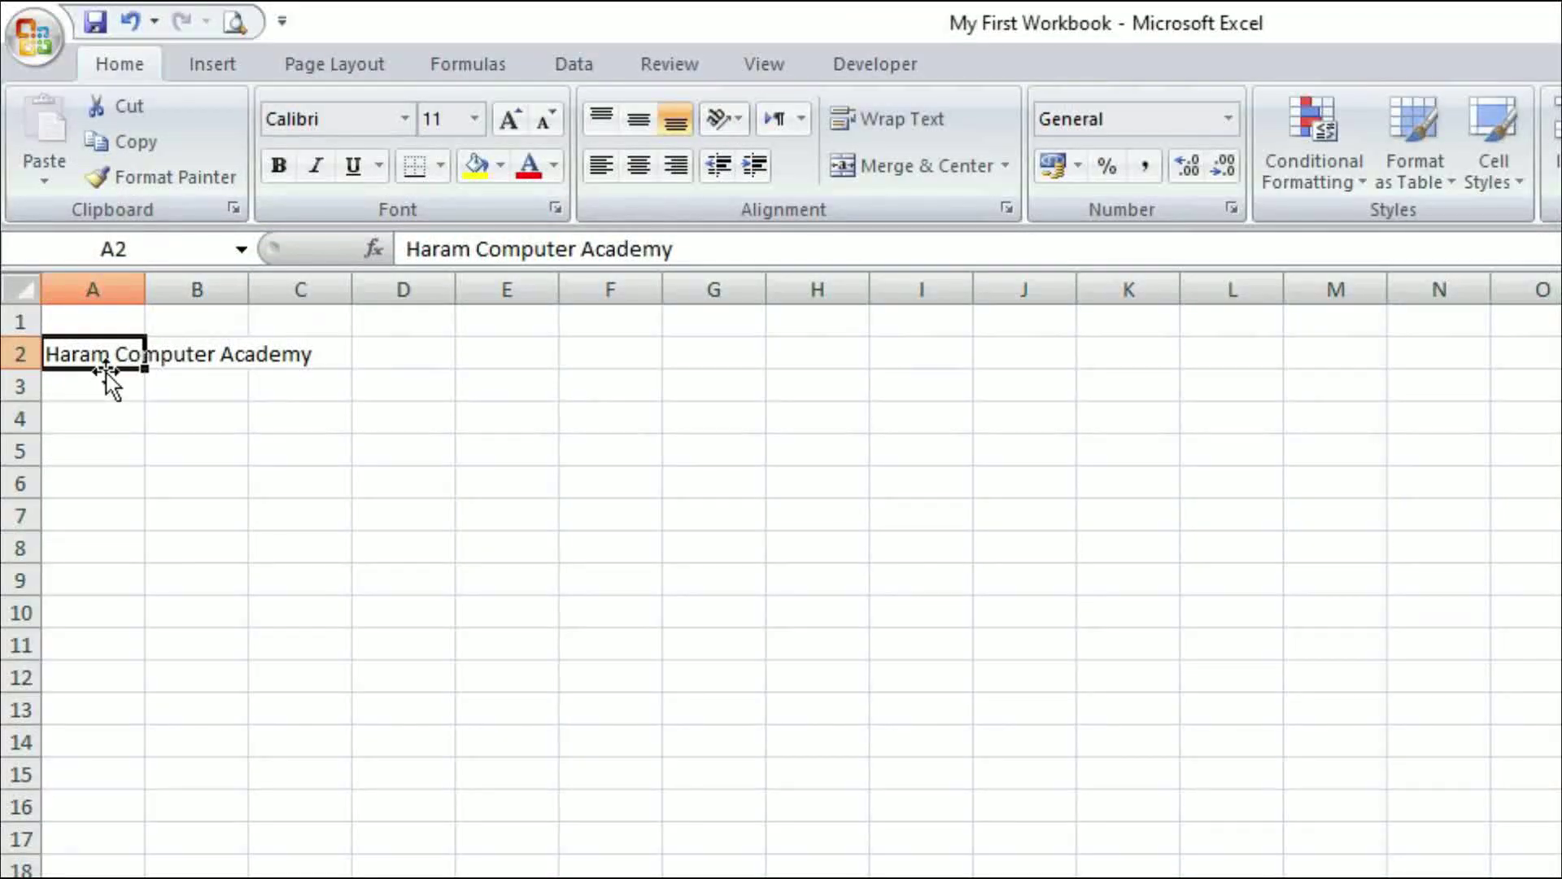
Step: Move the title from A2 to cell H3 and set its font to Arial Black
drag(106, 370, 823, 394)
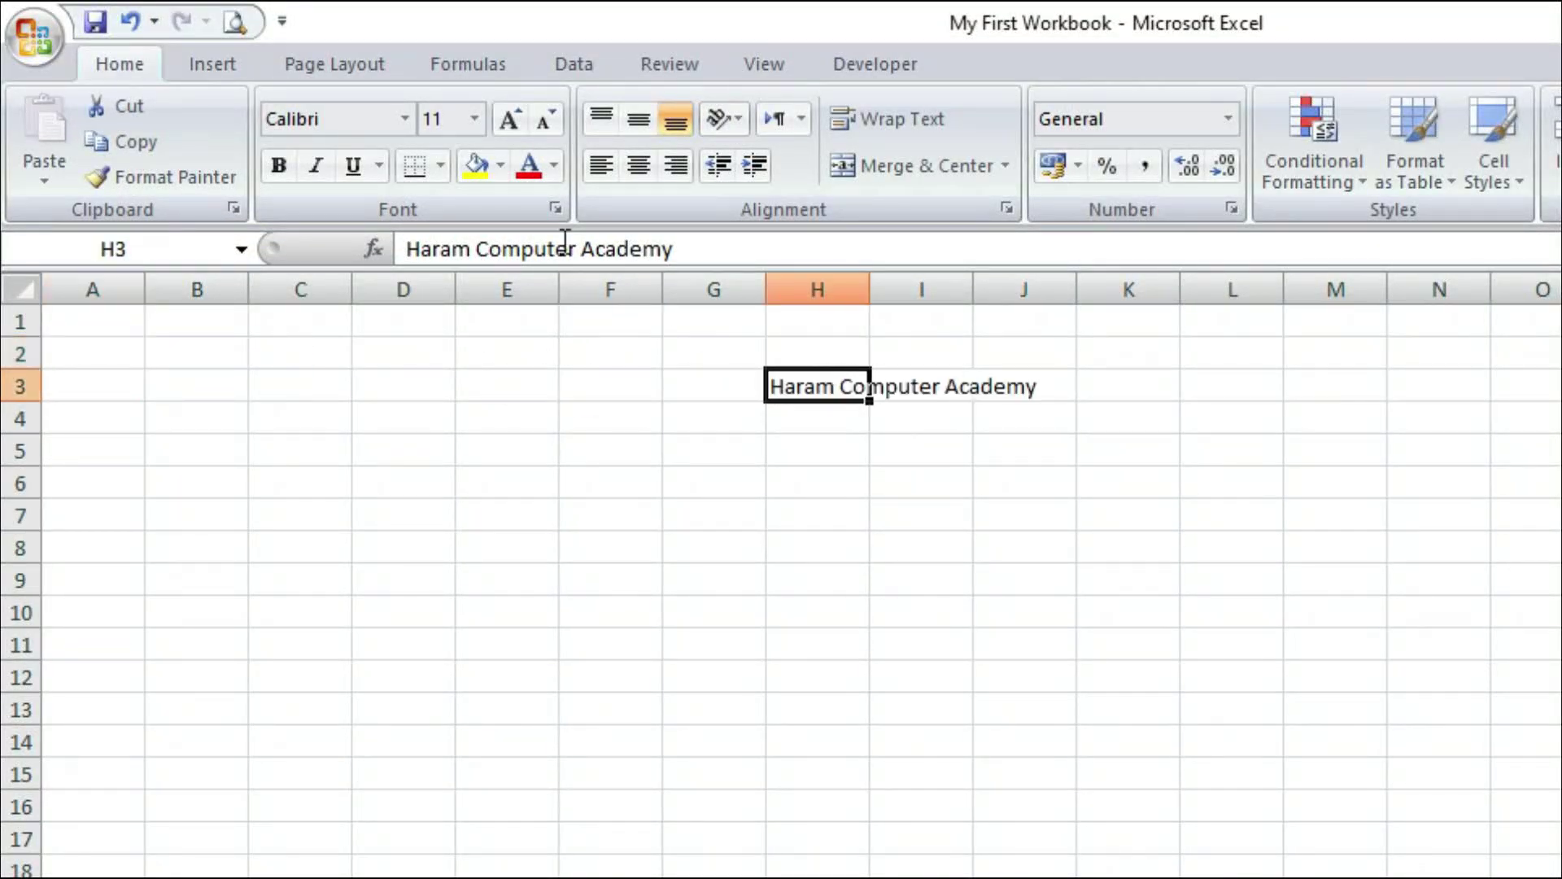
click(409, 122)
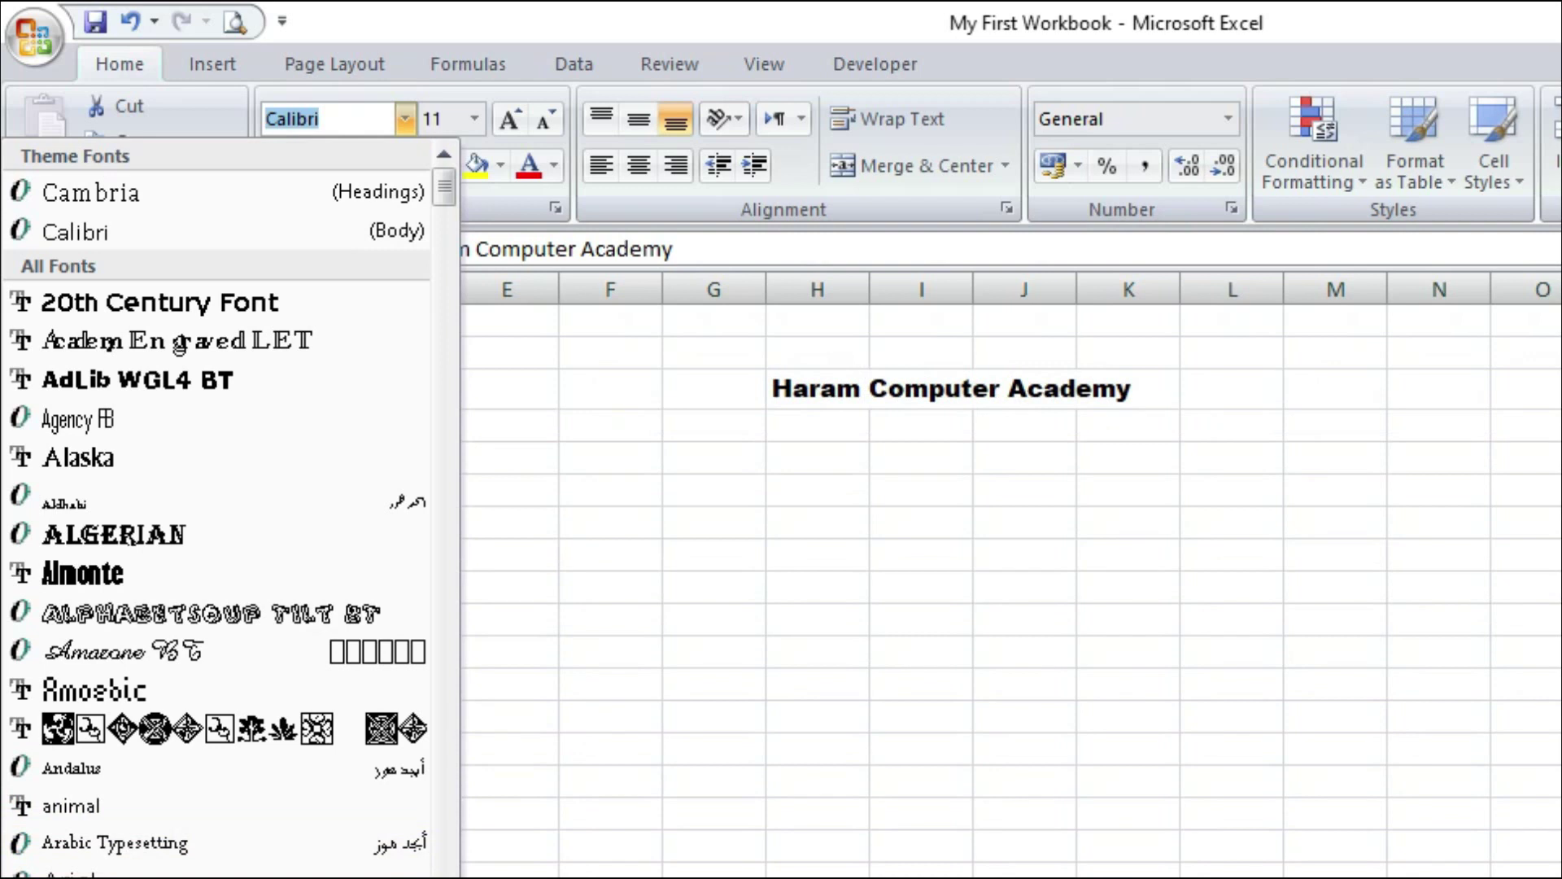
click(131, 878)
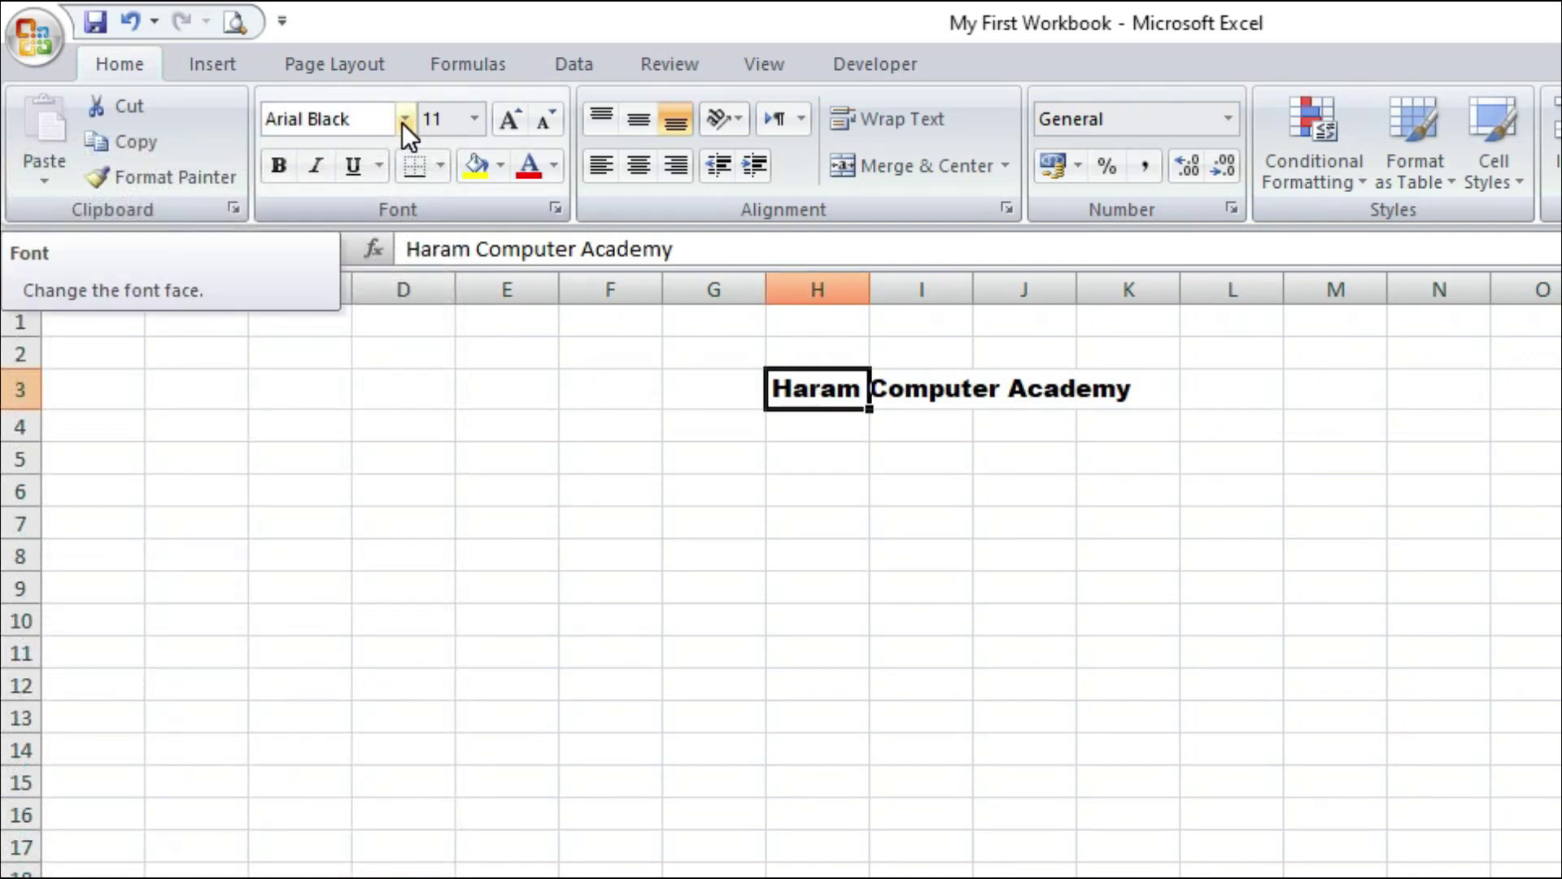
Step: Set the font size of the title in H3 to 14 and enlarge it step by step to 24
click(472, 122)
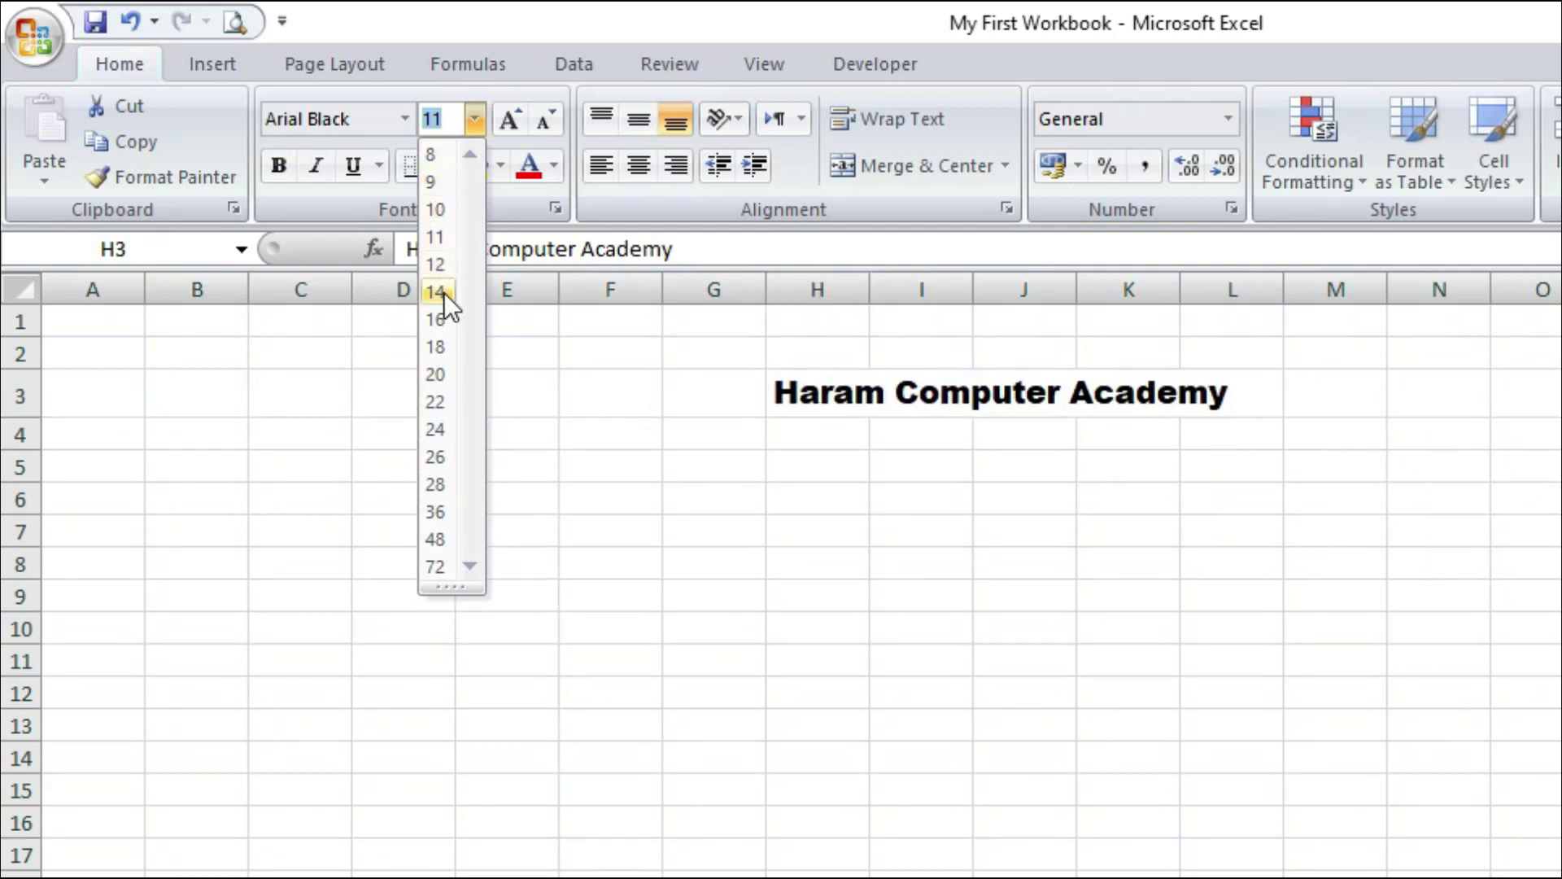
click(443, 300)
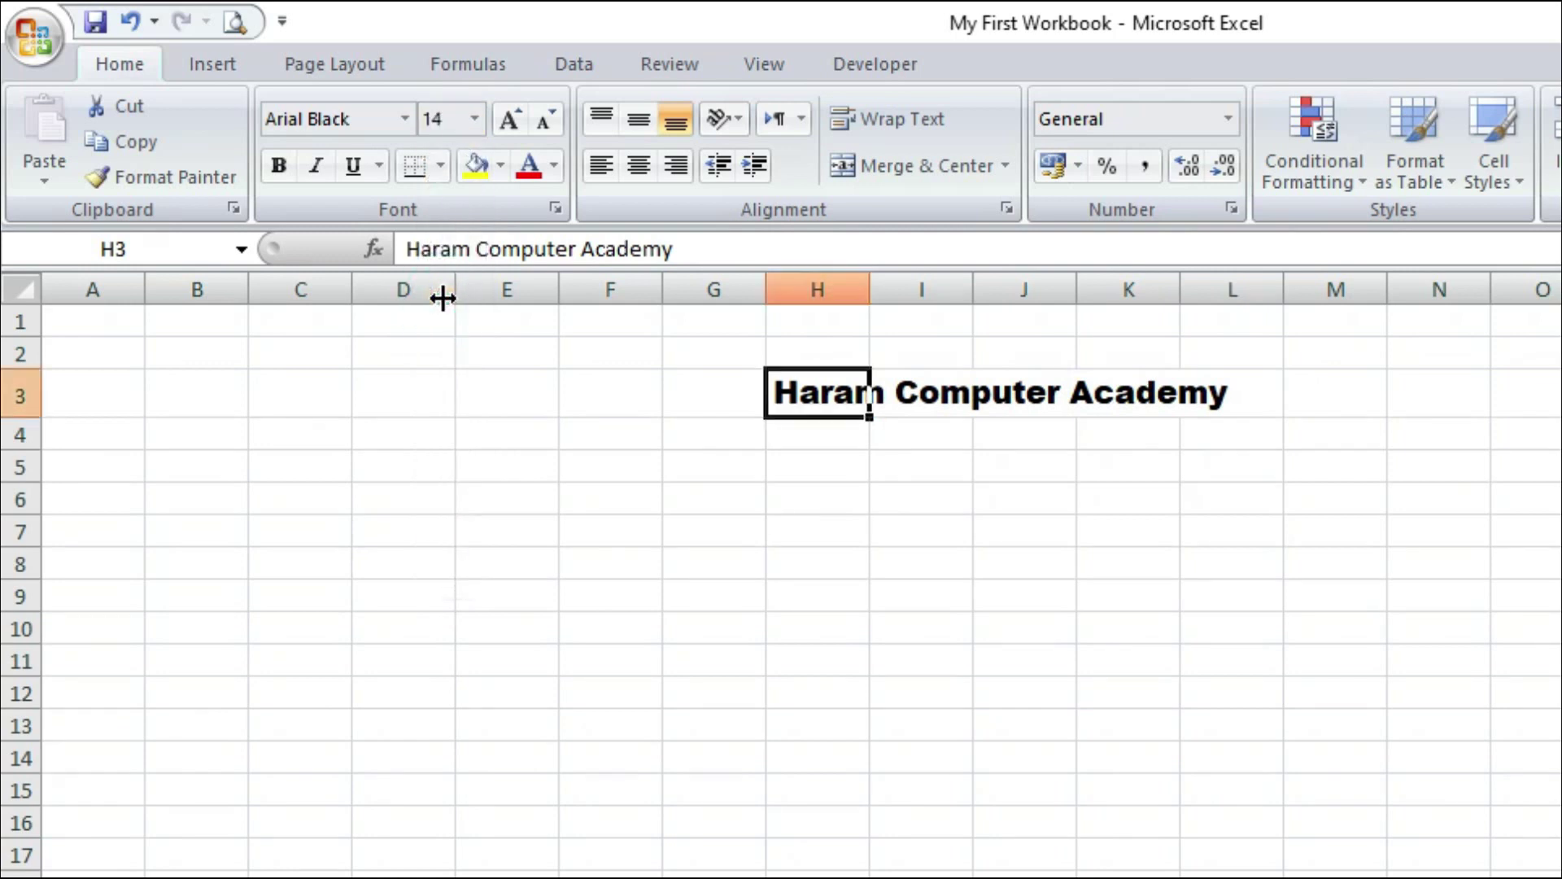
click(510, 122)
click(509, 122)
click(509, 122)
click(510, 124)
click(510, 124)
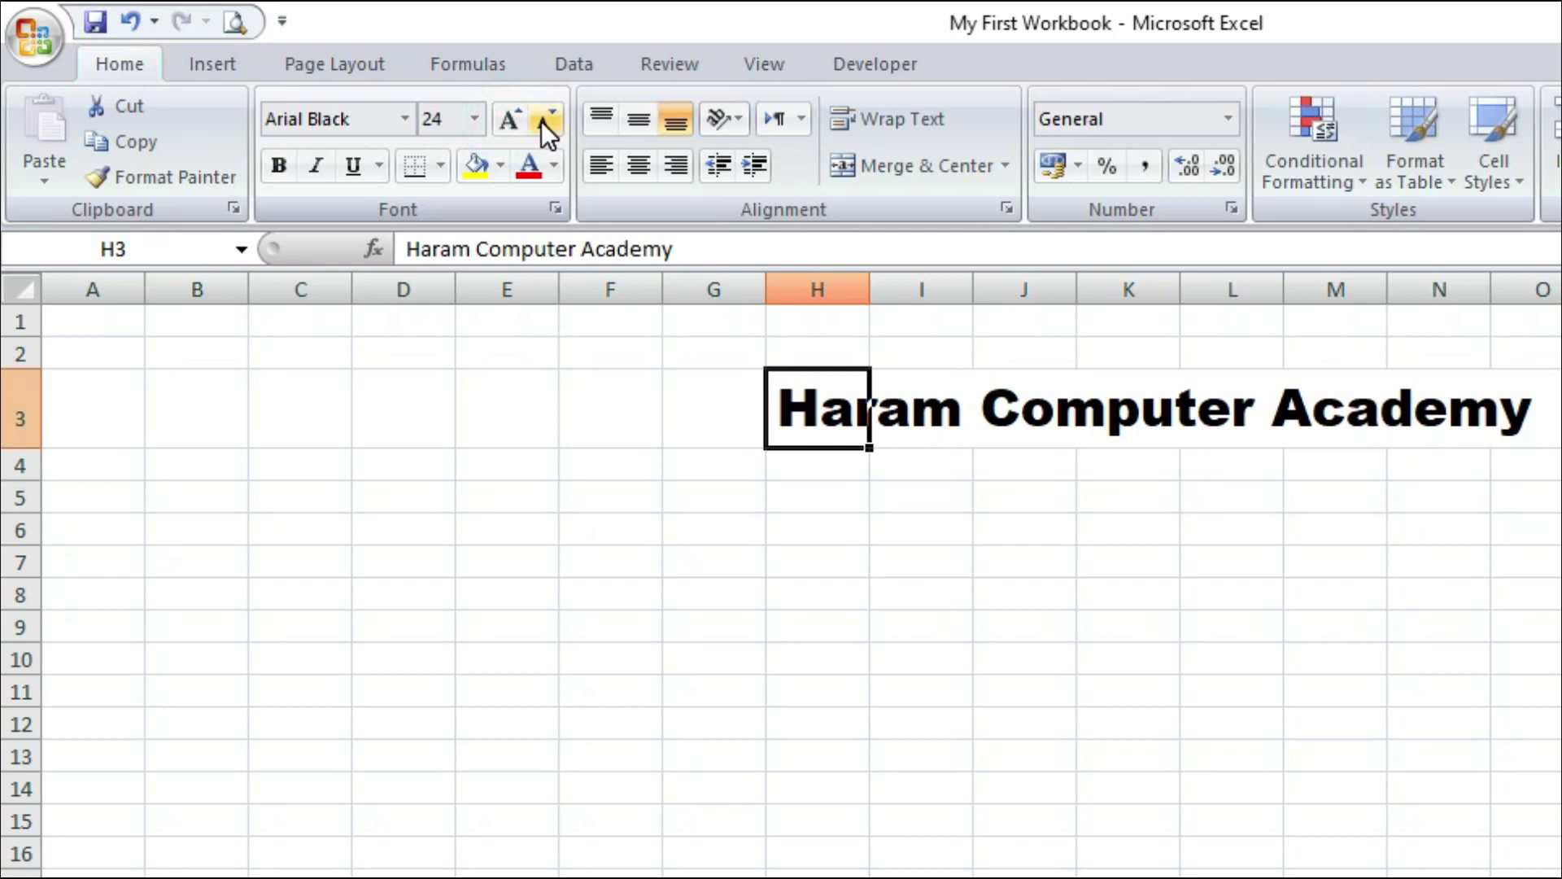
Step: Reduce the title's font size step by step to 16
click(540, 121)
click(540, 121)
click(540, 120)
click(540, 120)
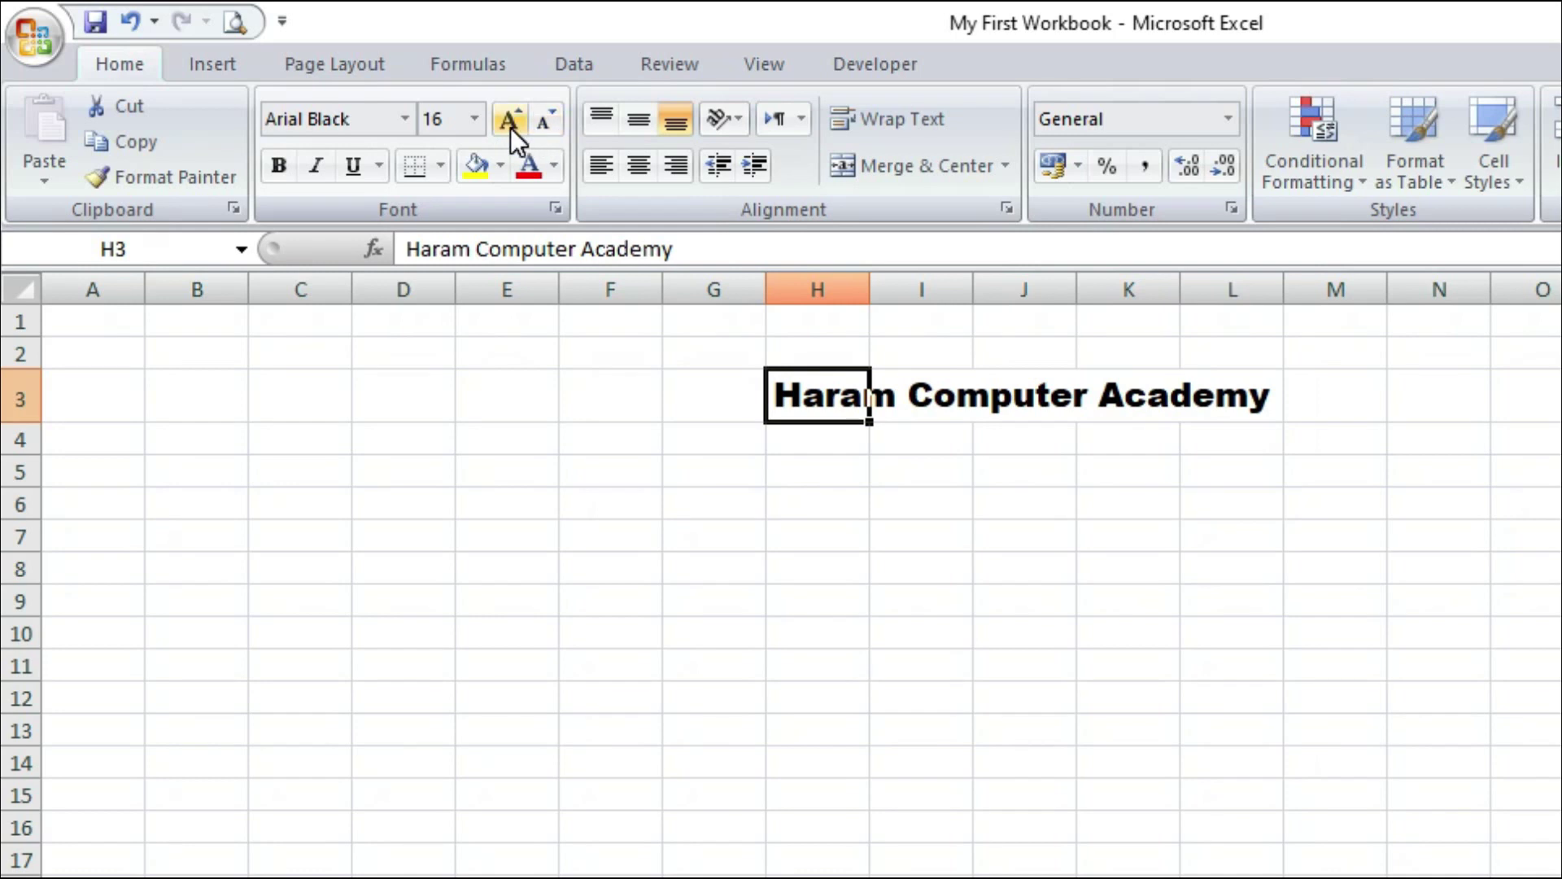
Step: Enlarge the title's font by several size steps and shrink it back to 18
click(516, 124)
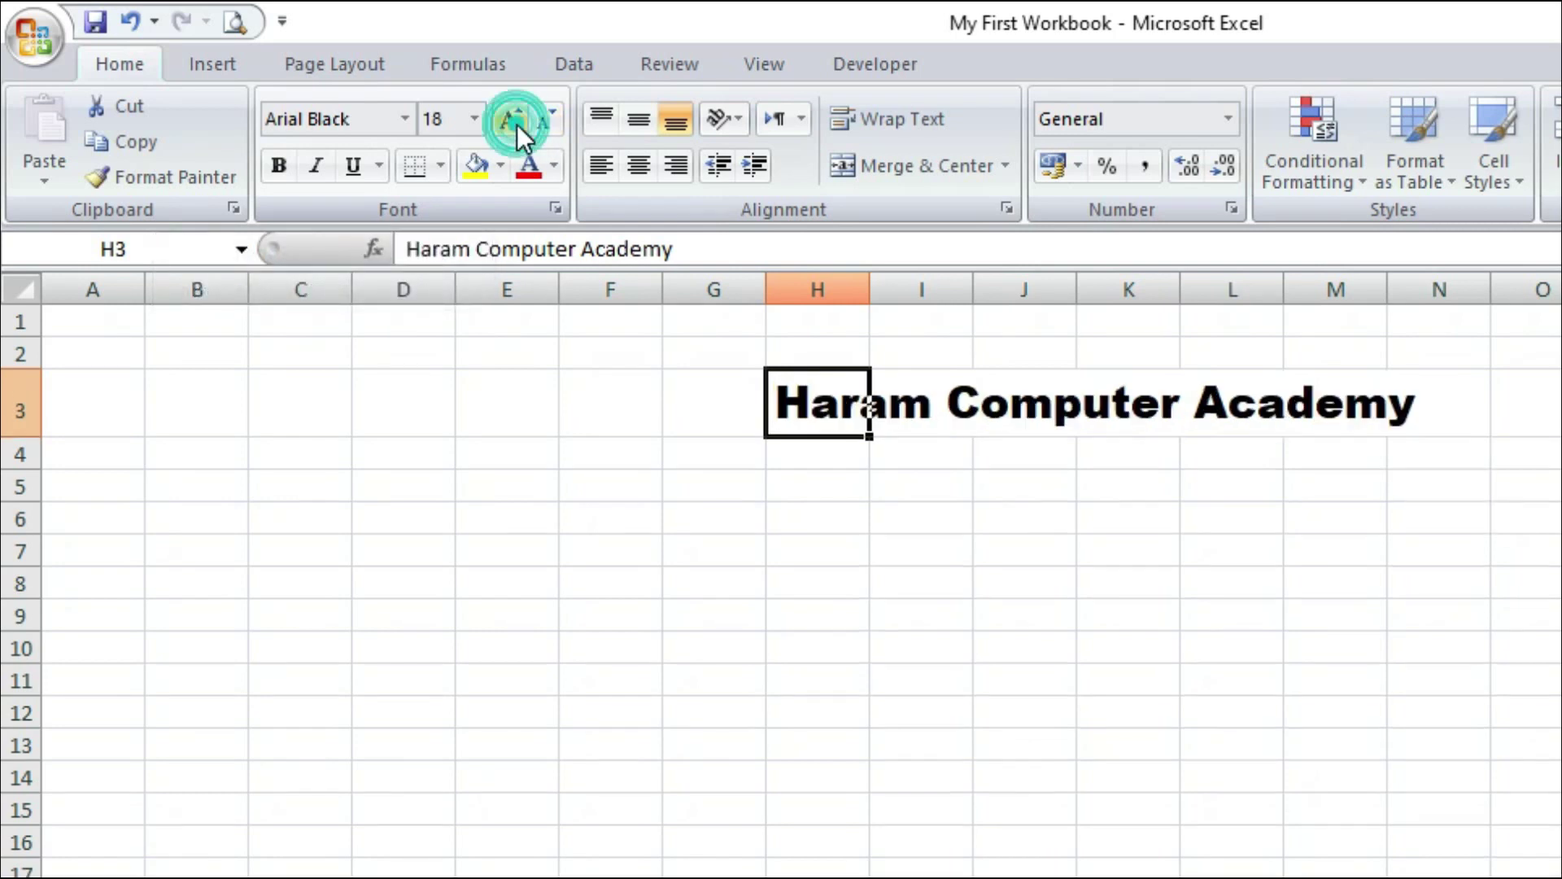
click(516, 125)
click(516, 125)
click(516, 125)
click(534, 129)
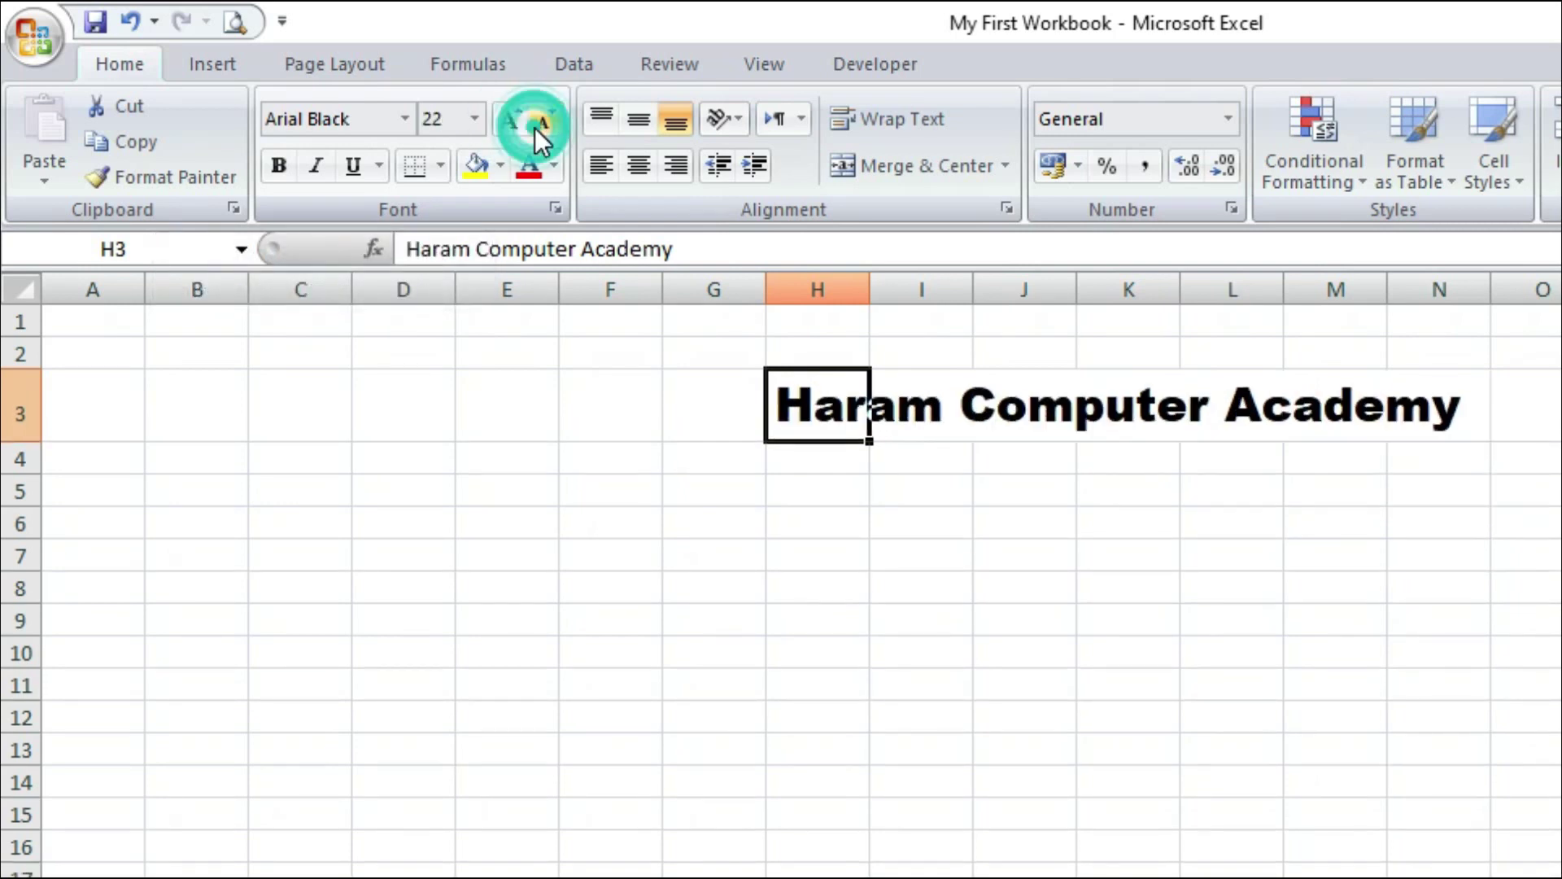
click(535, 129)
click(534, 129)
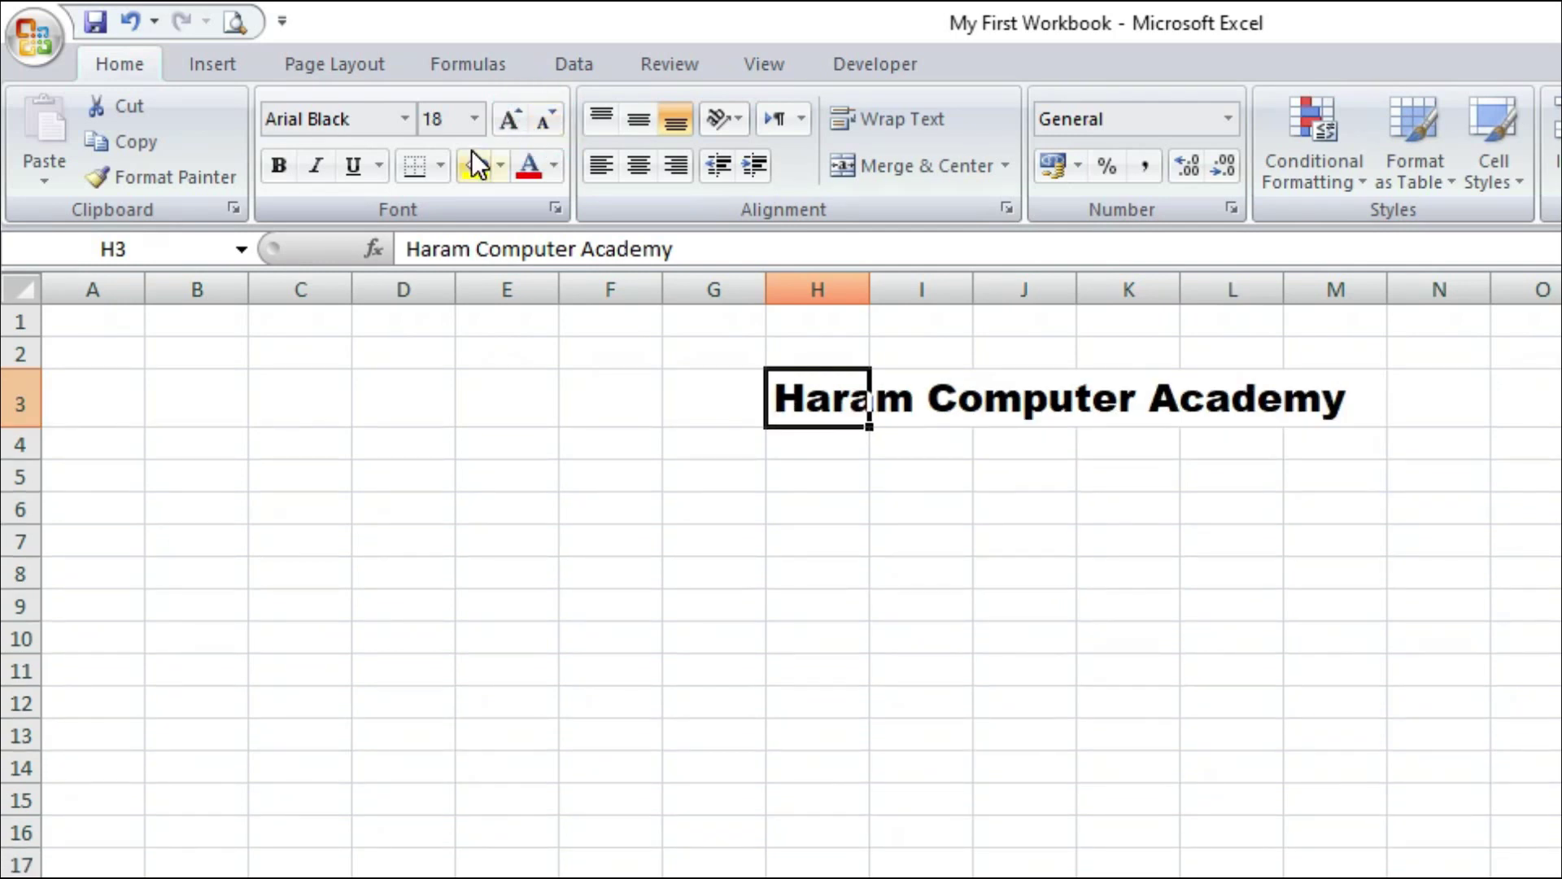
Step: Turn bold on and off for the title, and reduce its font size to 11
click(280, 172)
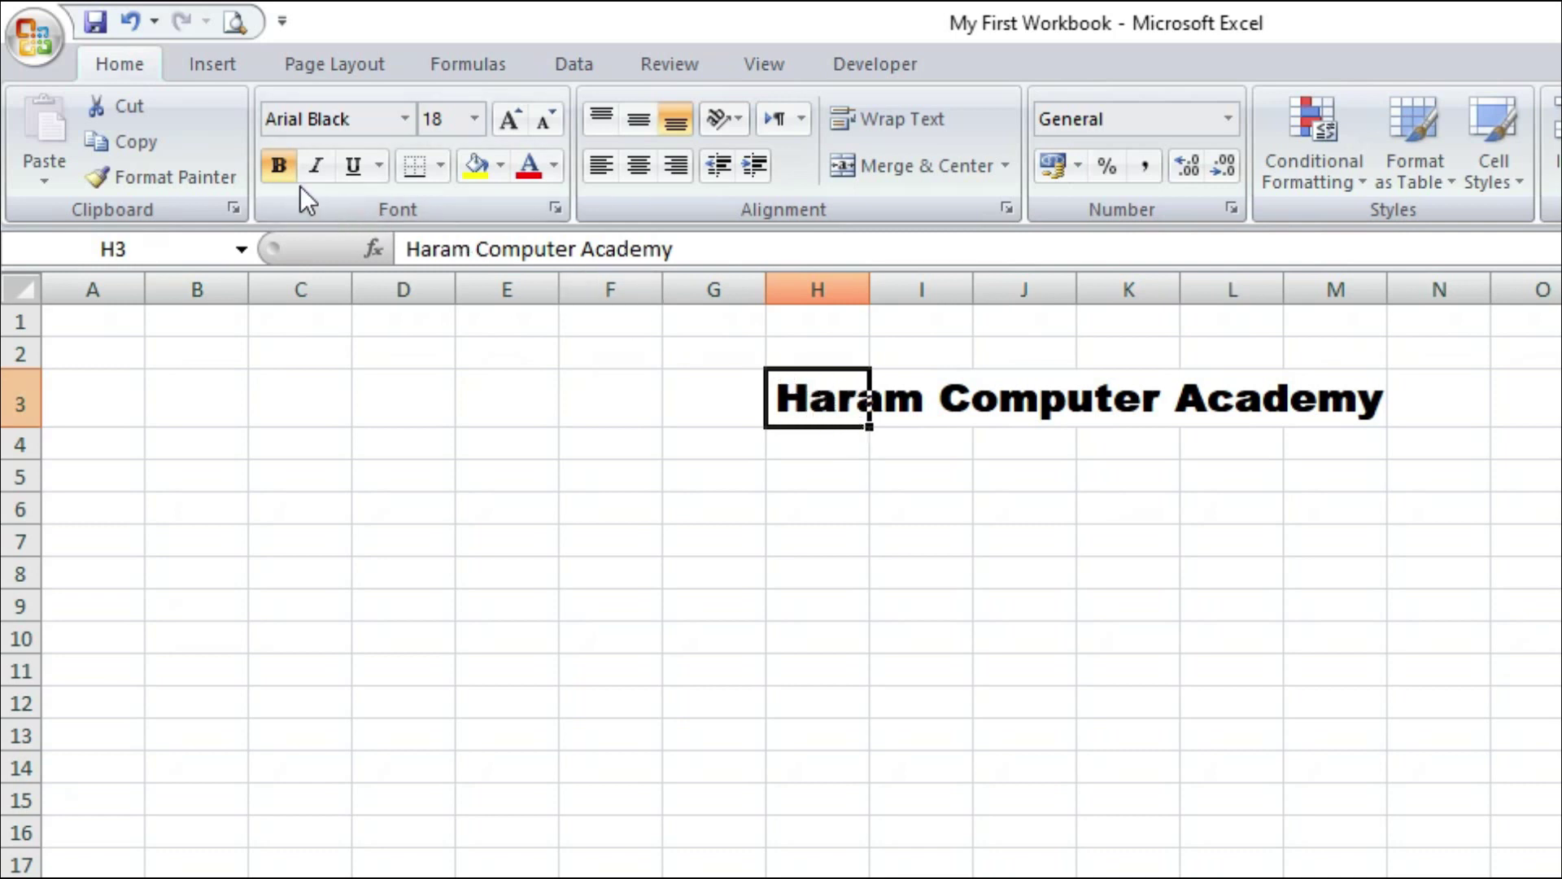
click(281, 169)
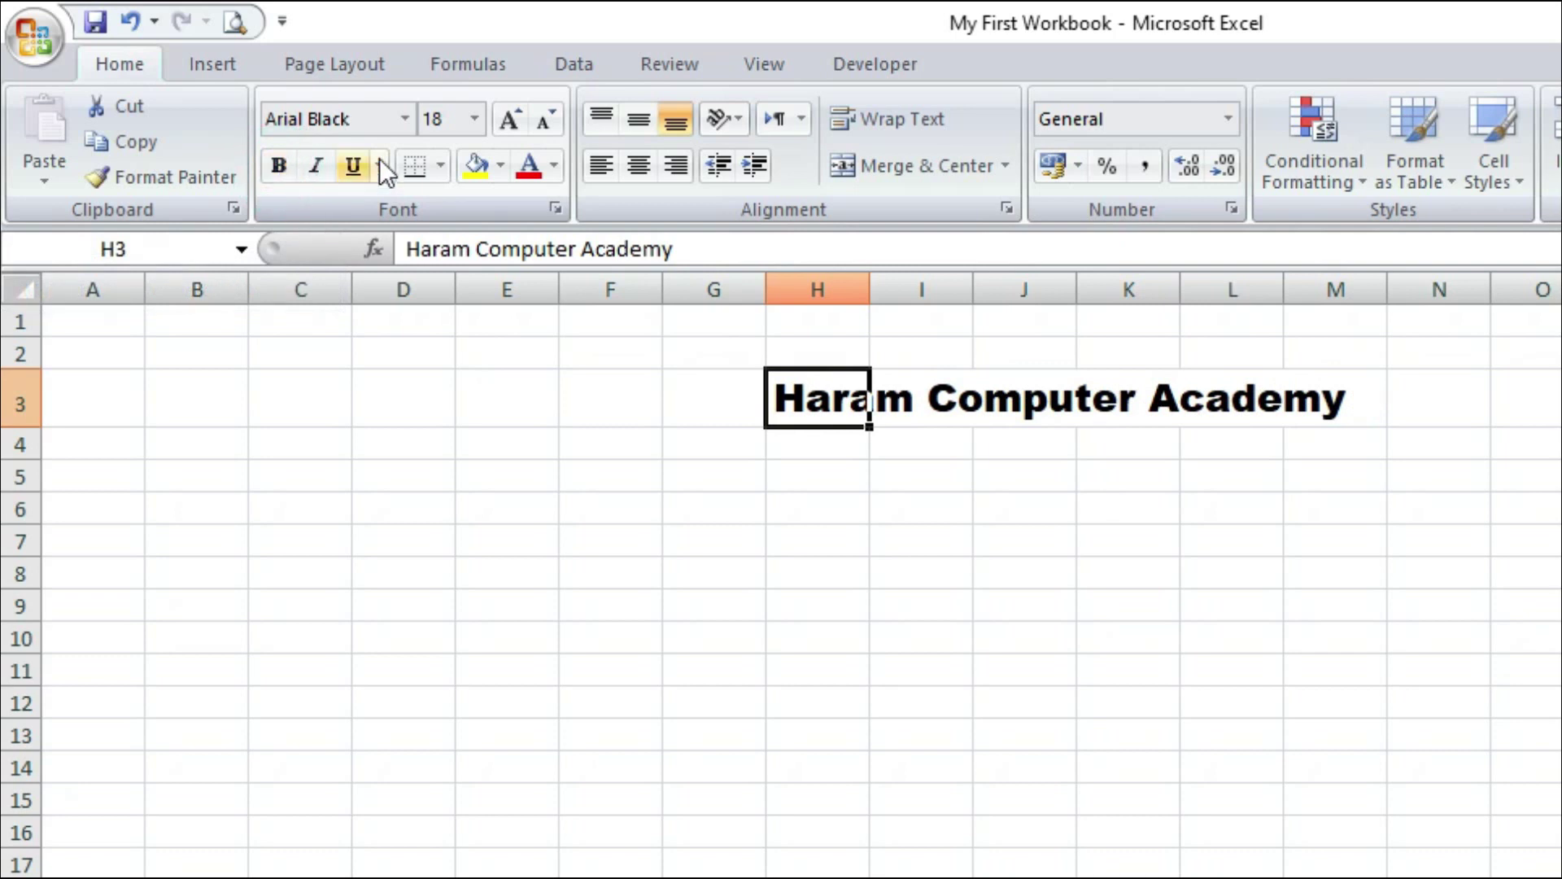
click(545, 114)
click(546, 114)
click(545, 114)
click(545, 114)
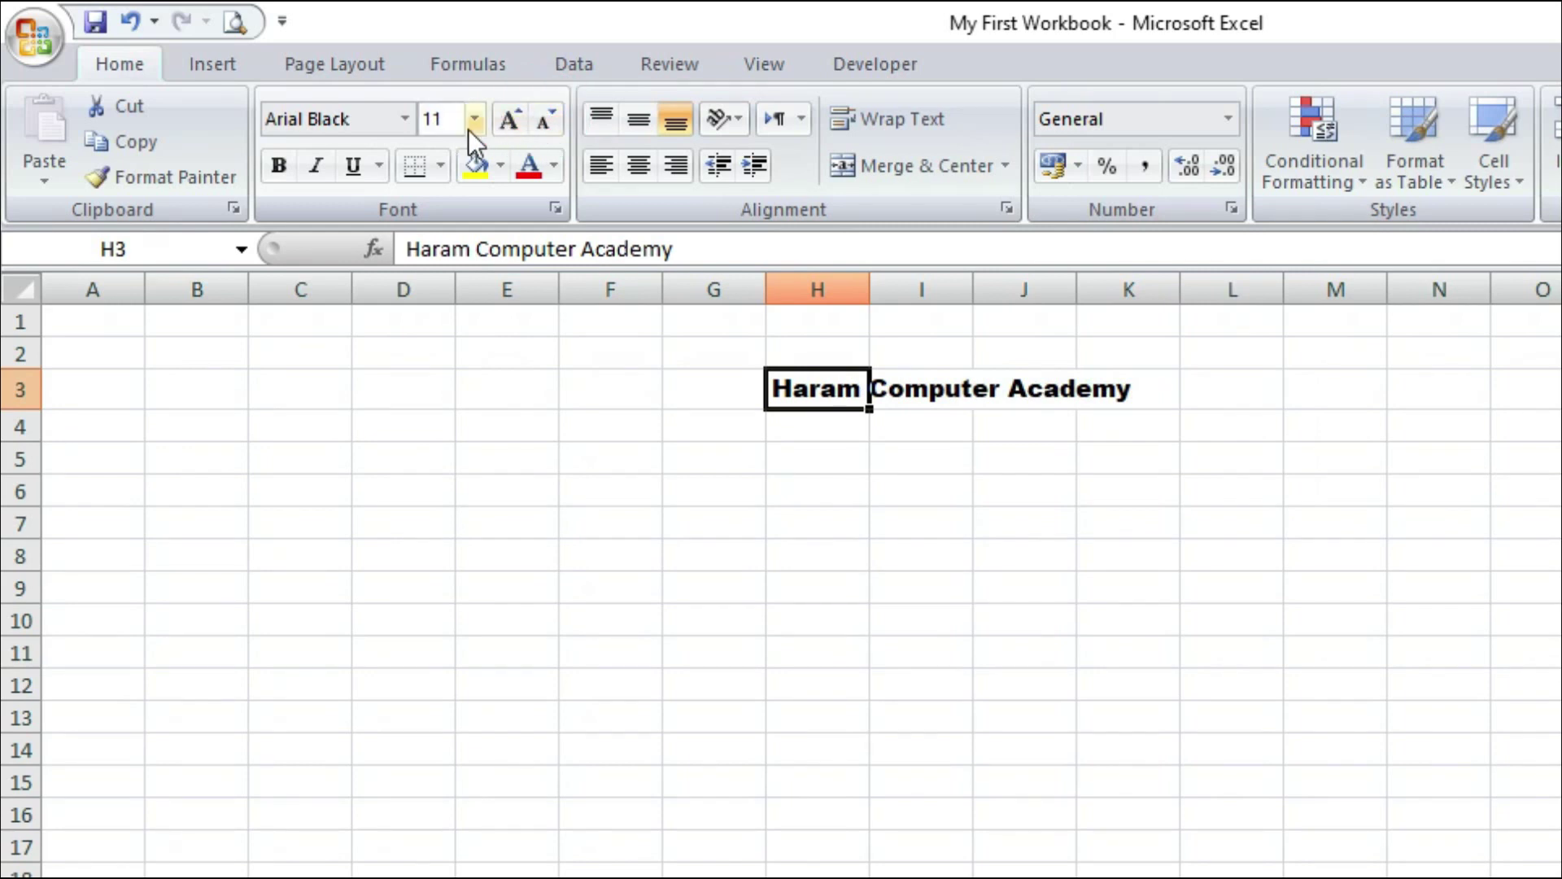
Step: Change the title's font to Arial and enlarge it to size 18
click(403, 118)
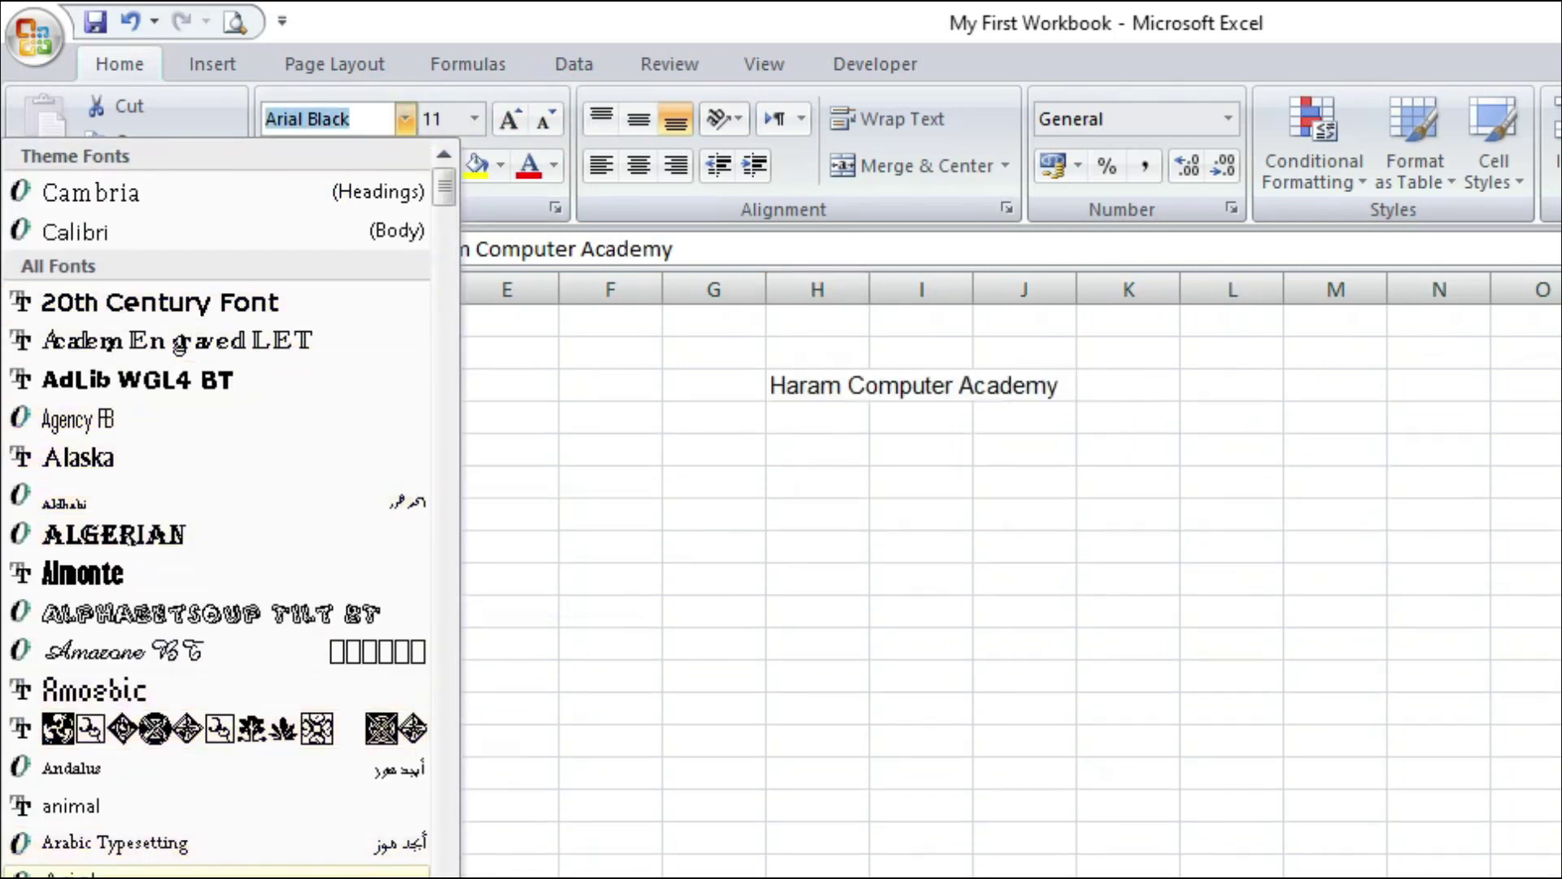
click(74, 872)
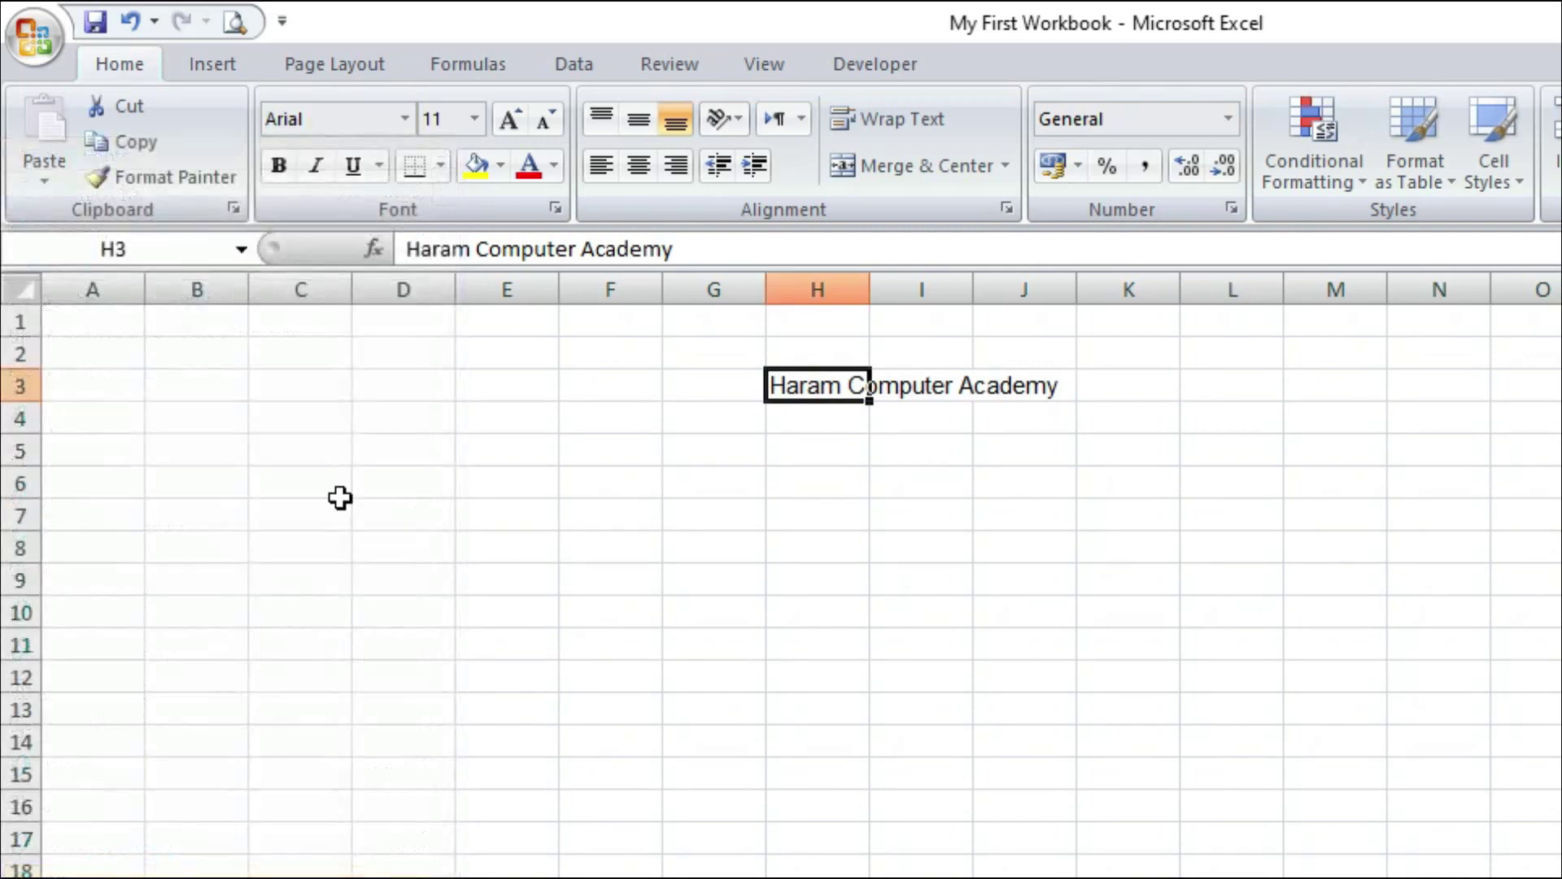
click(505, 121)
click(505, 120)
click(505, 121)
click(504, 121)
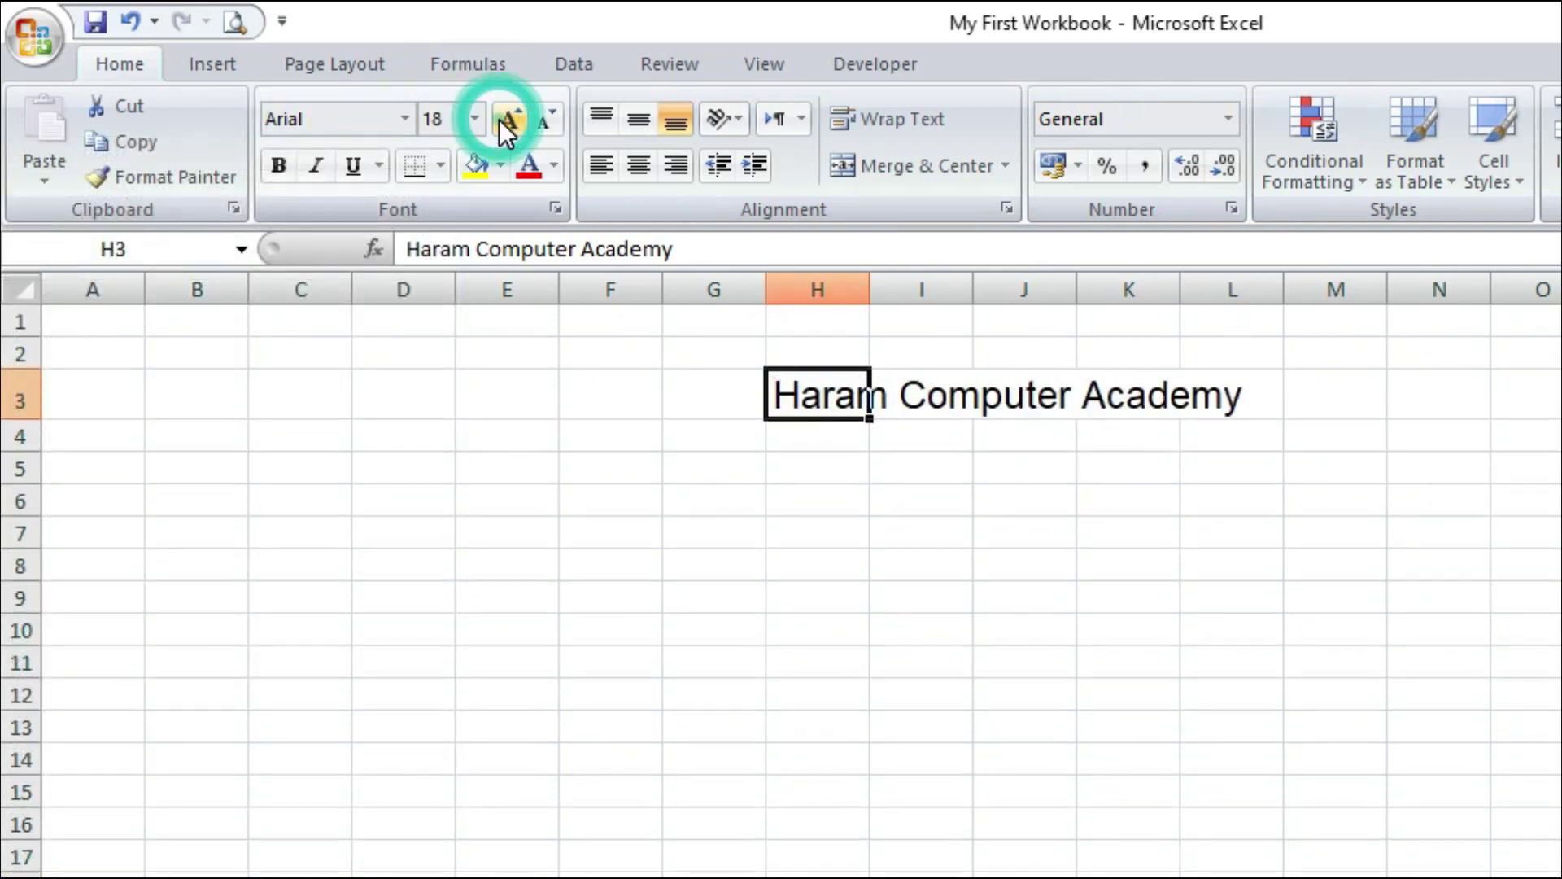
Step: Try bold and italic on the title one at a time, removing each of them again
click(279, 165)
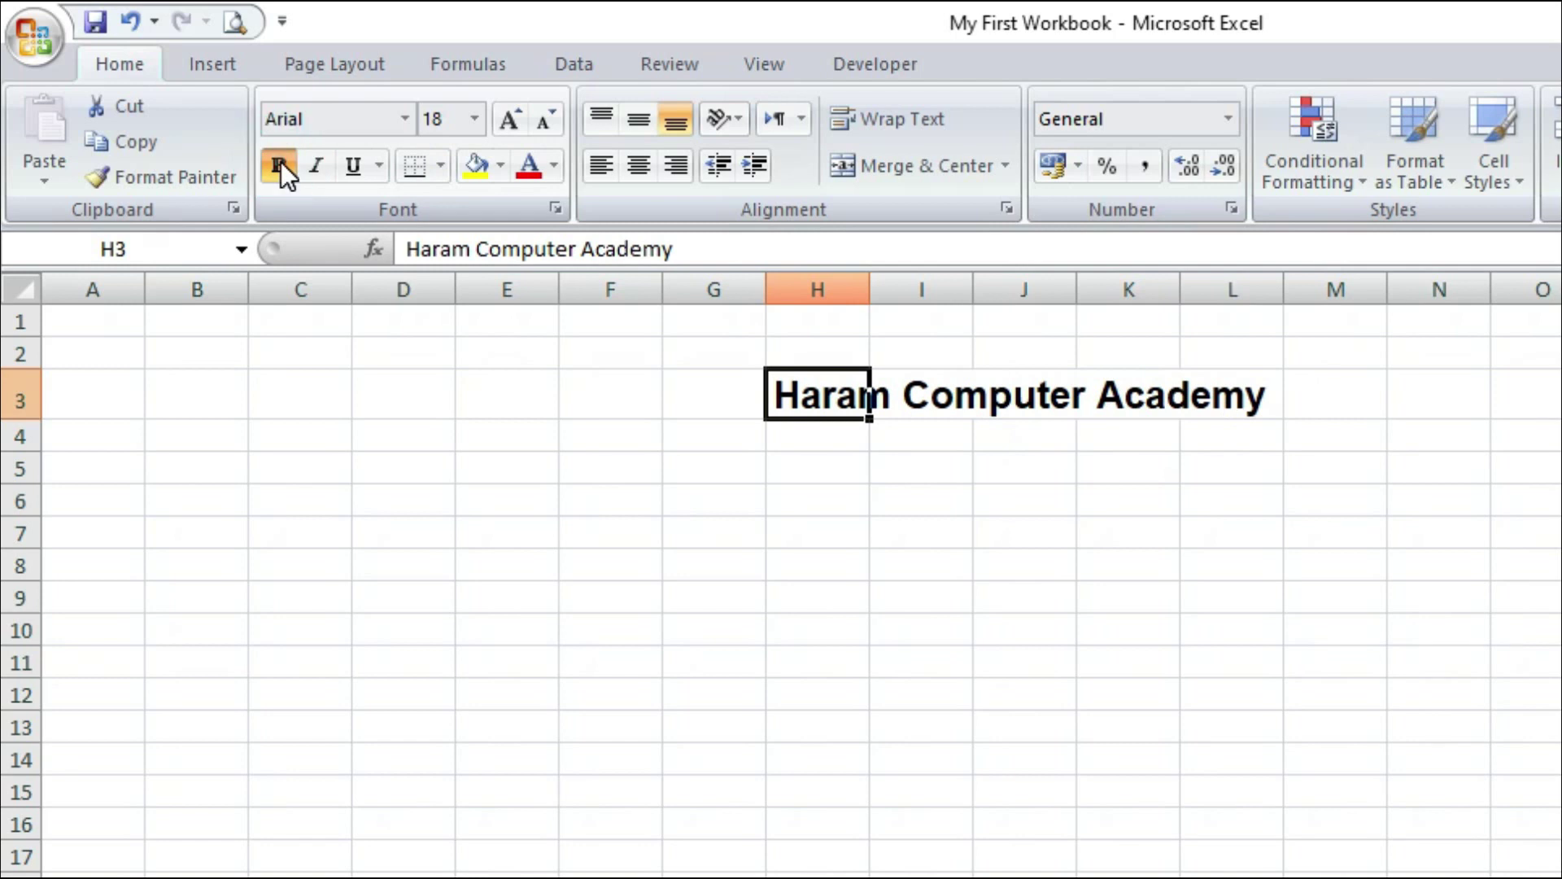
click(279, 165)
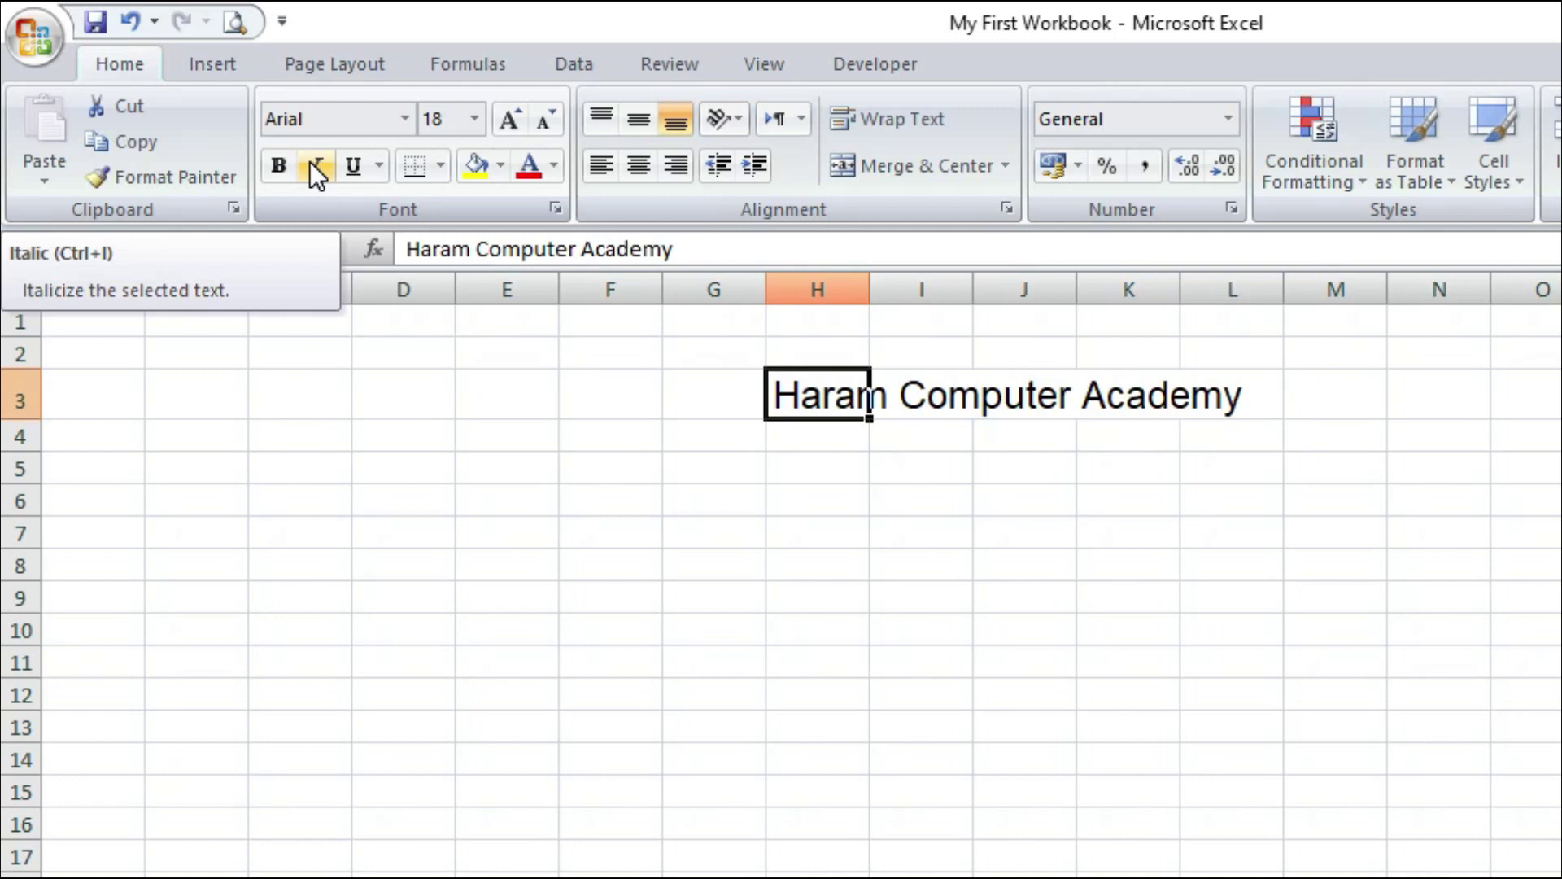
click(310, 163)
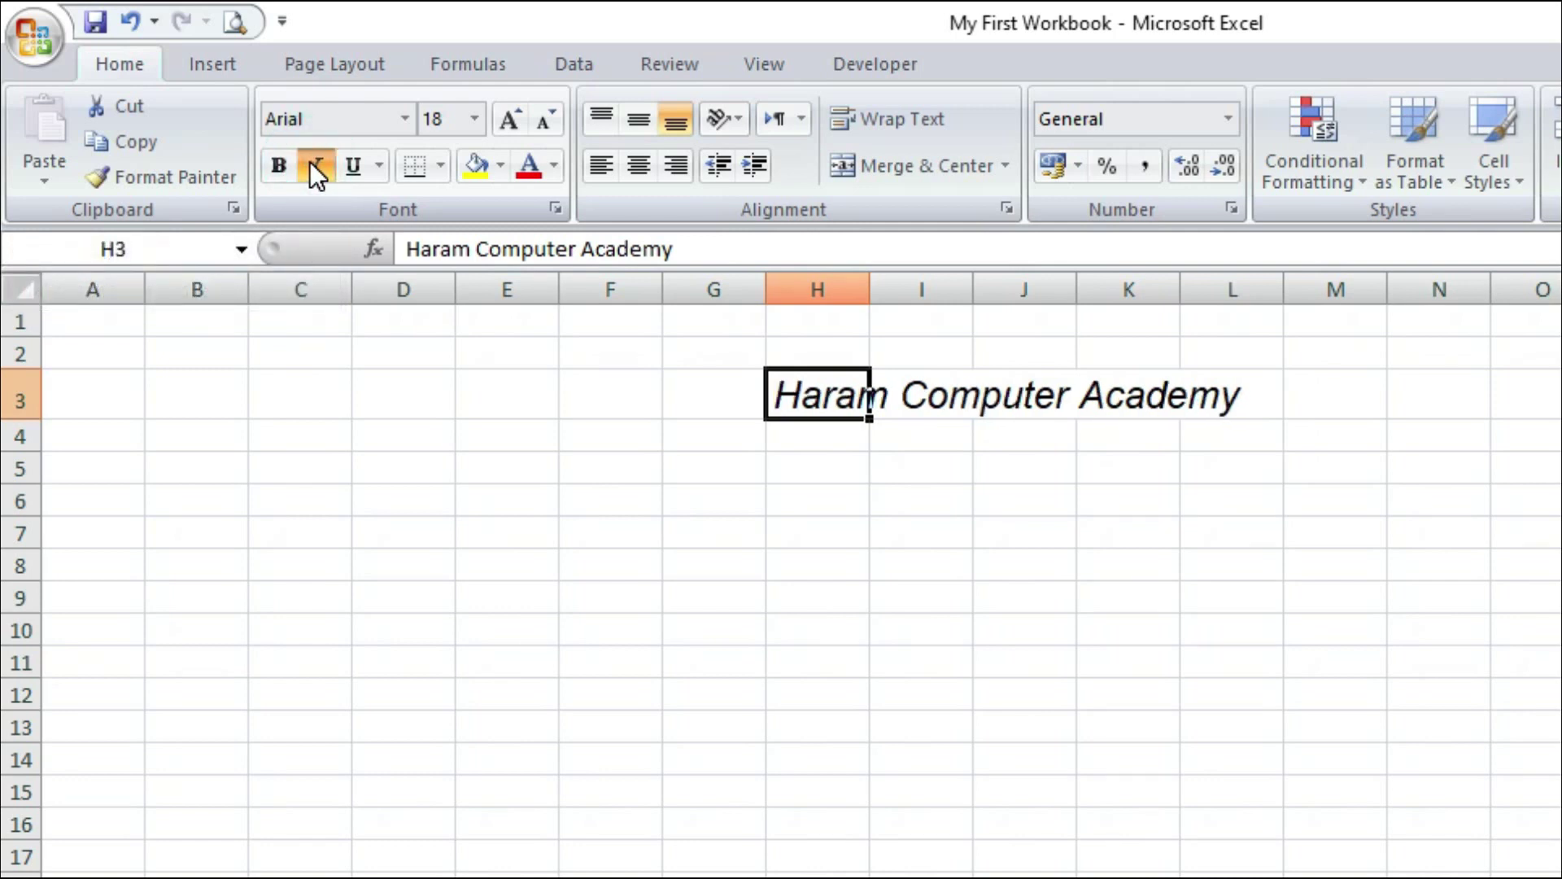
click(316, 167)
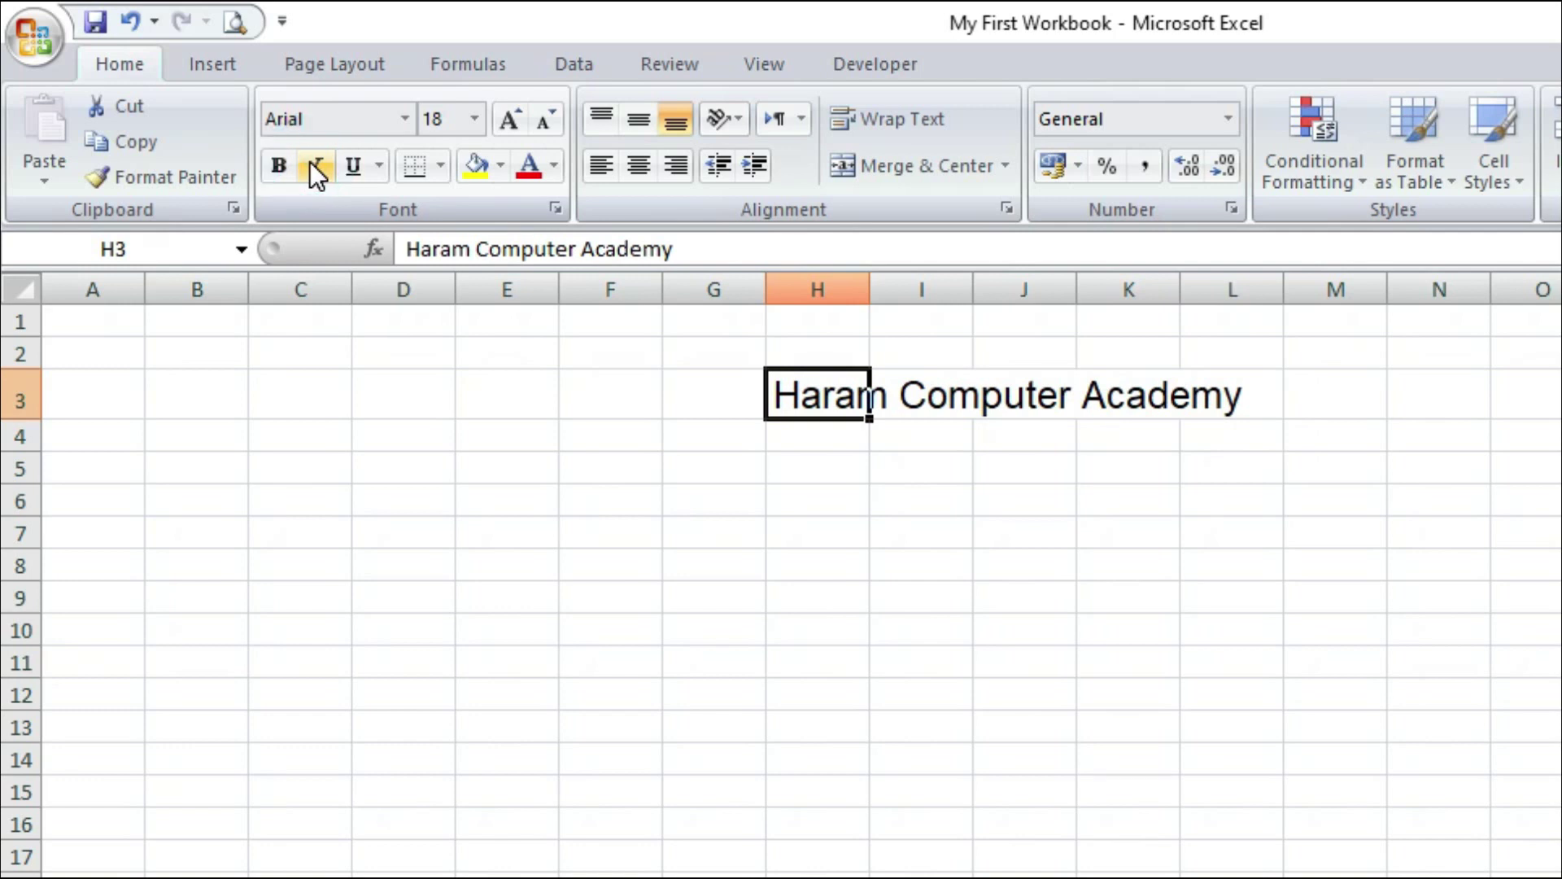
Step: Underline the title in cell H3
click(353, 167)
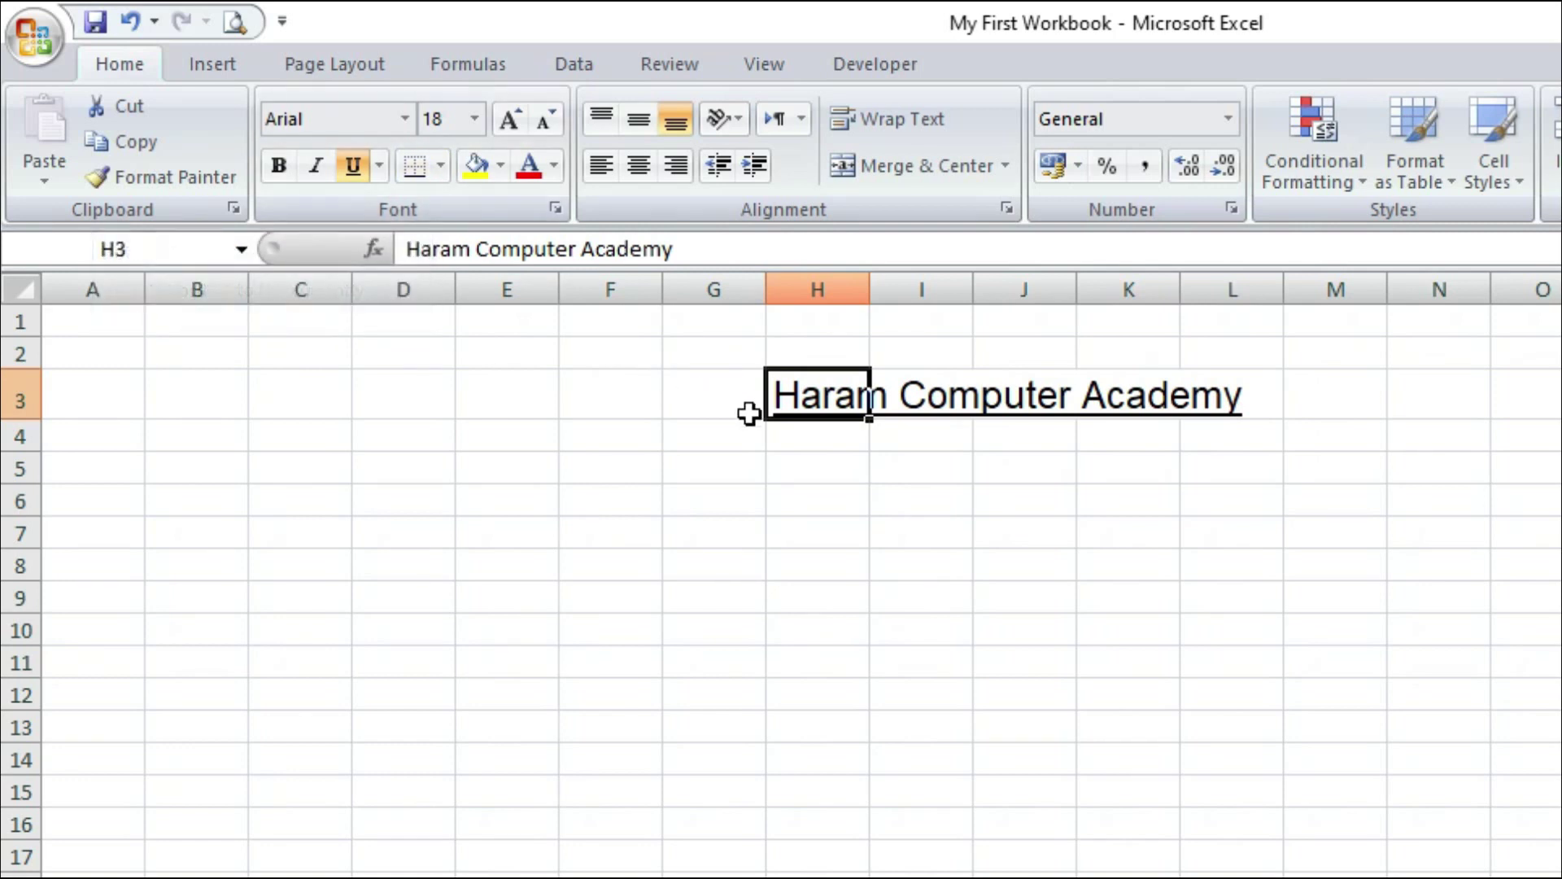
Step: Enter the column headings "S/No" in G5 and "Name of Student" in H5, below the title
click(794, 460)
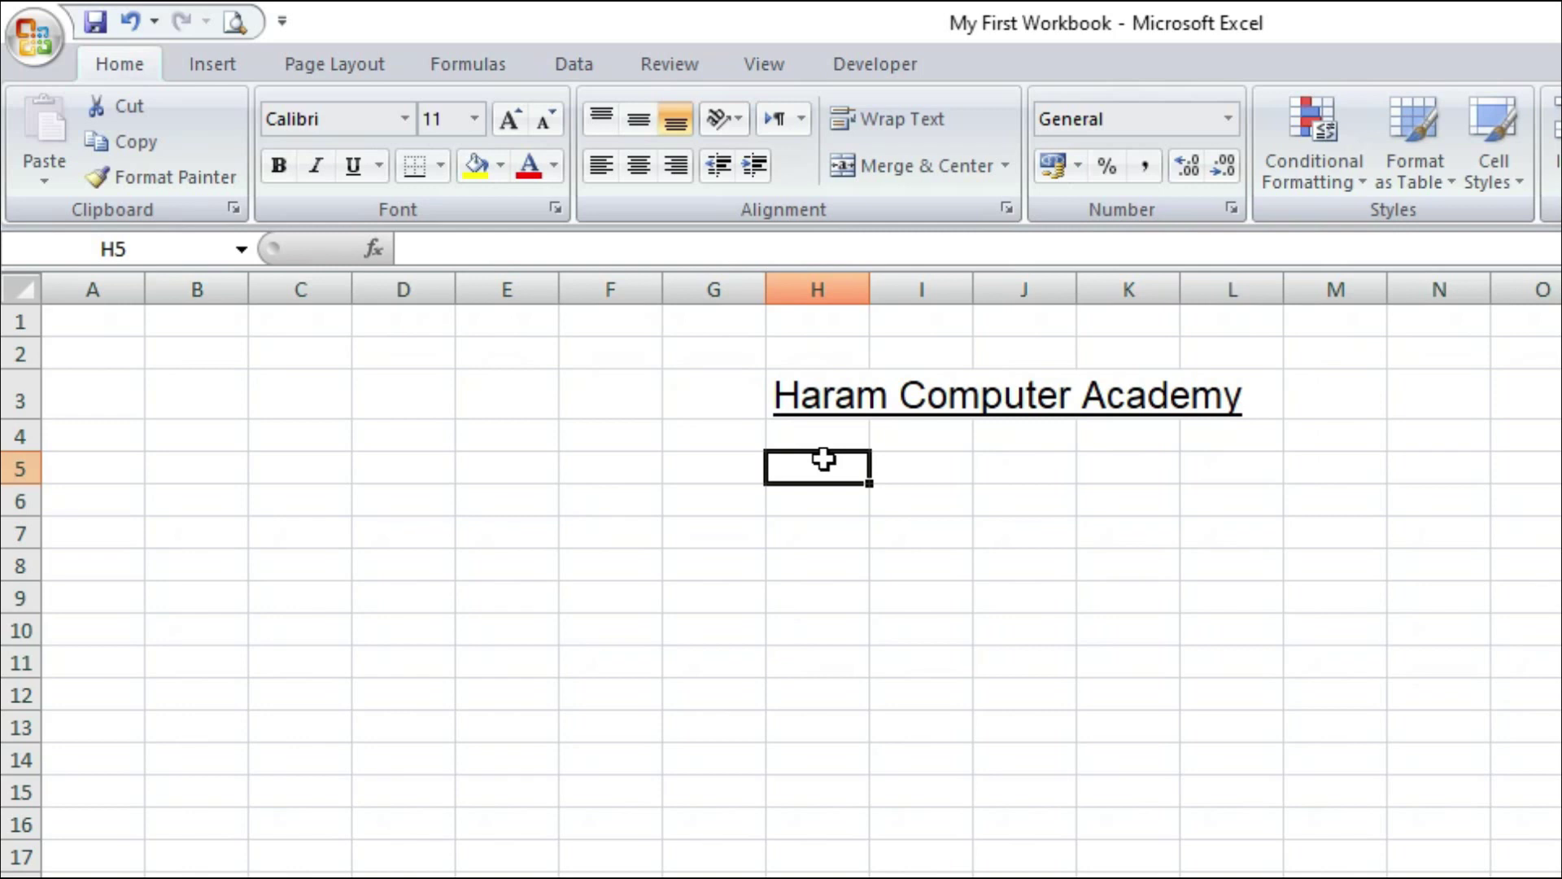
key(Left)
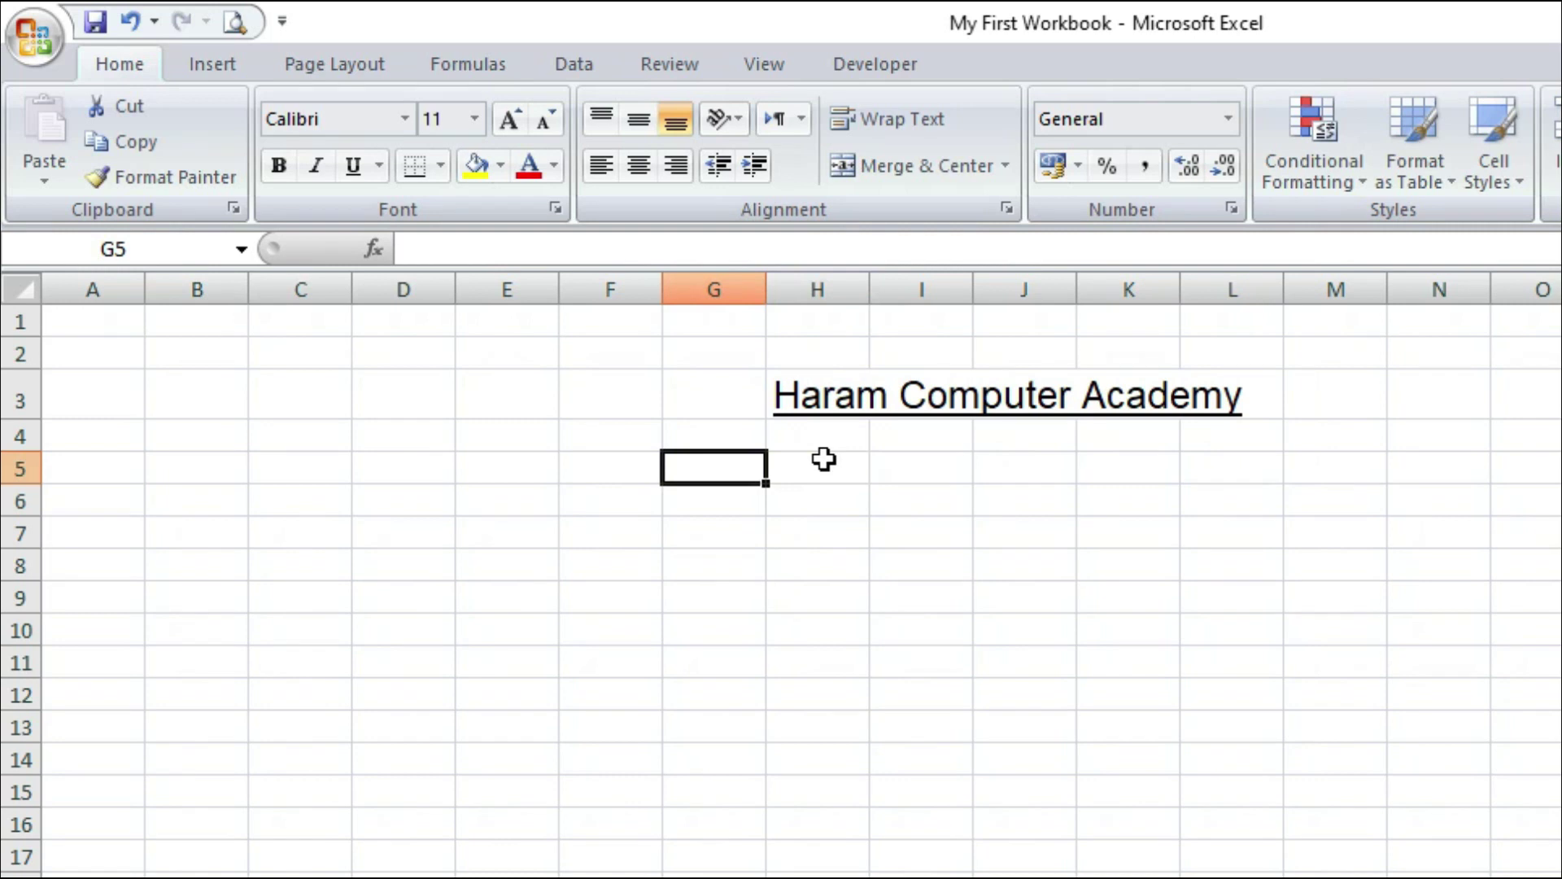
text(S/)
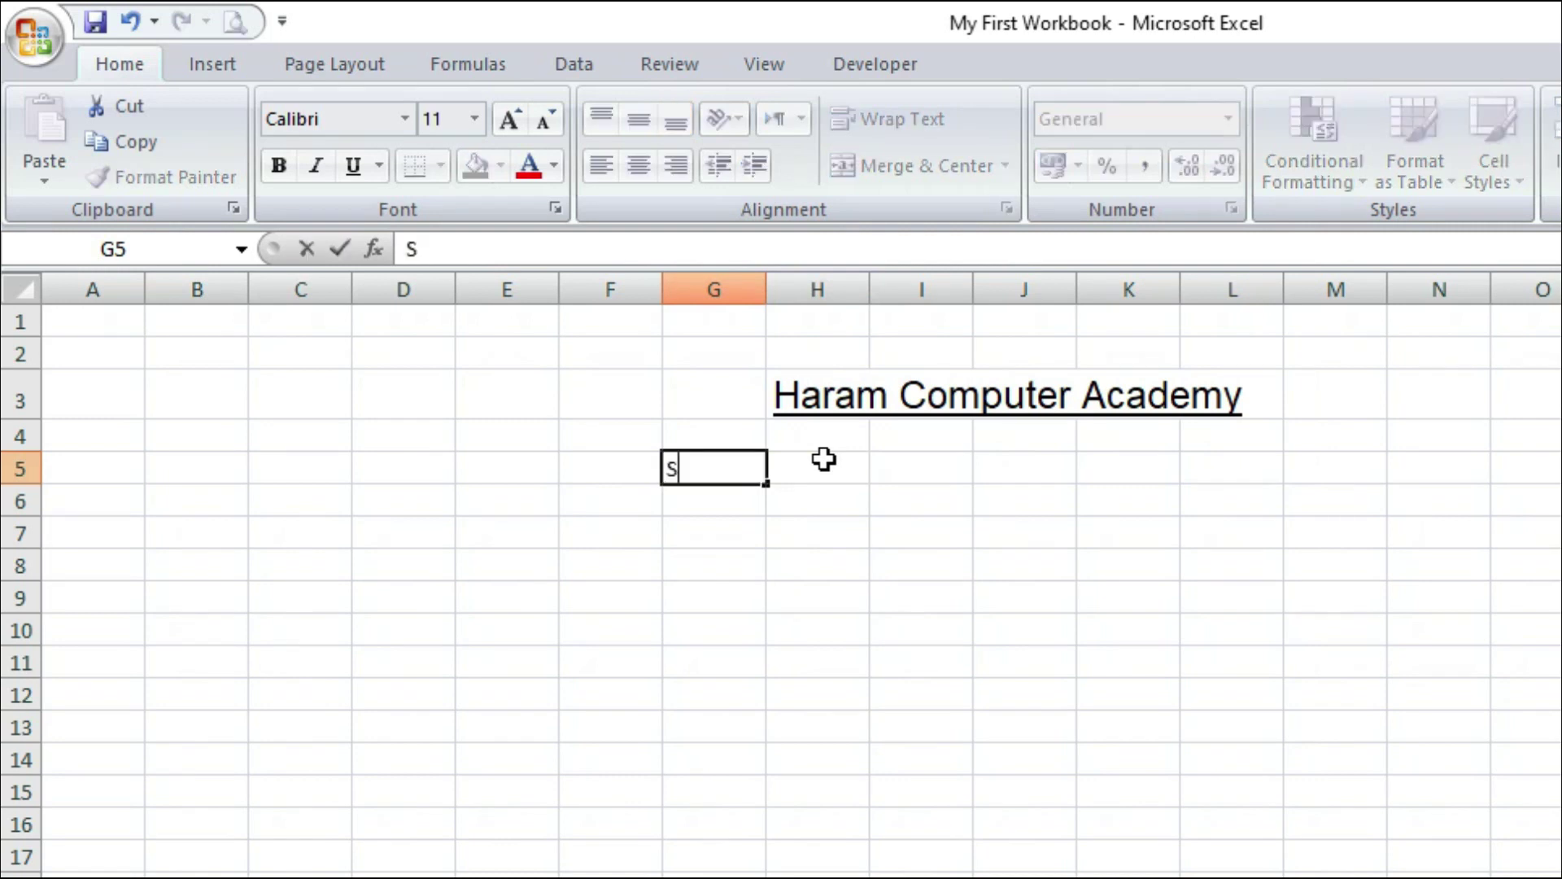
text(No)
key(Tab)
text(N)
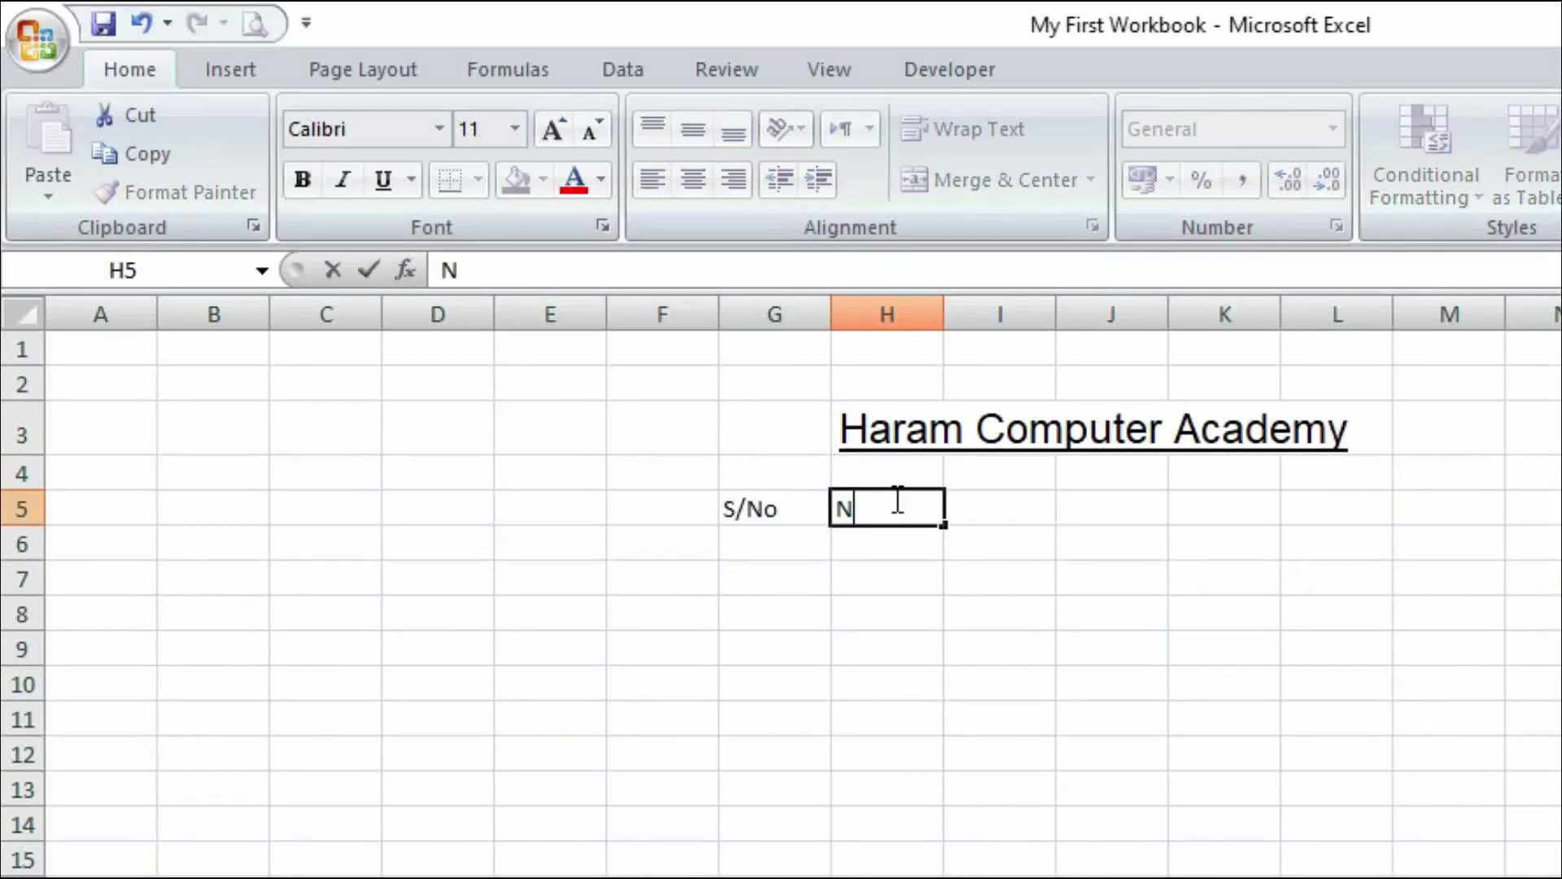
text(ame of Student)
key(Tab)
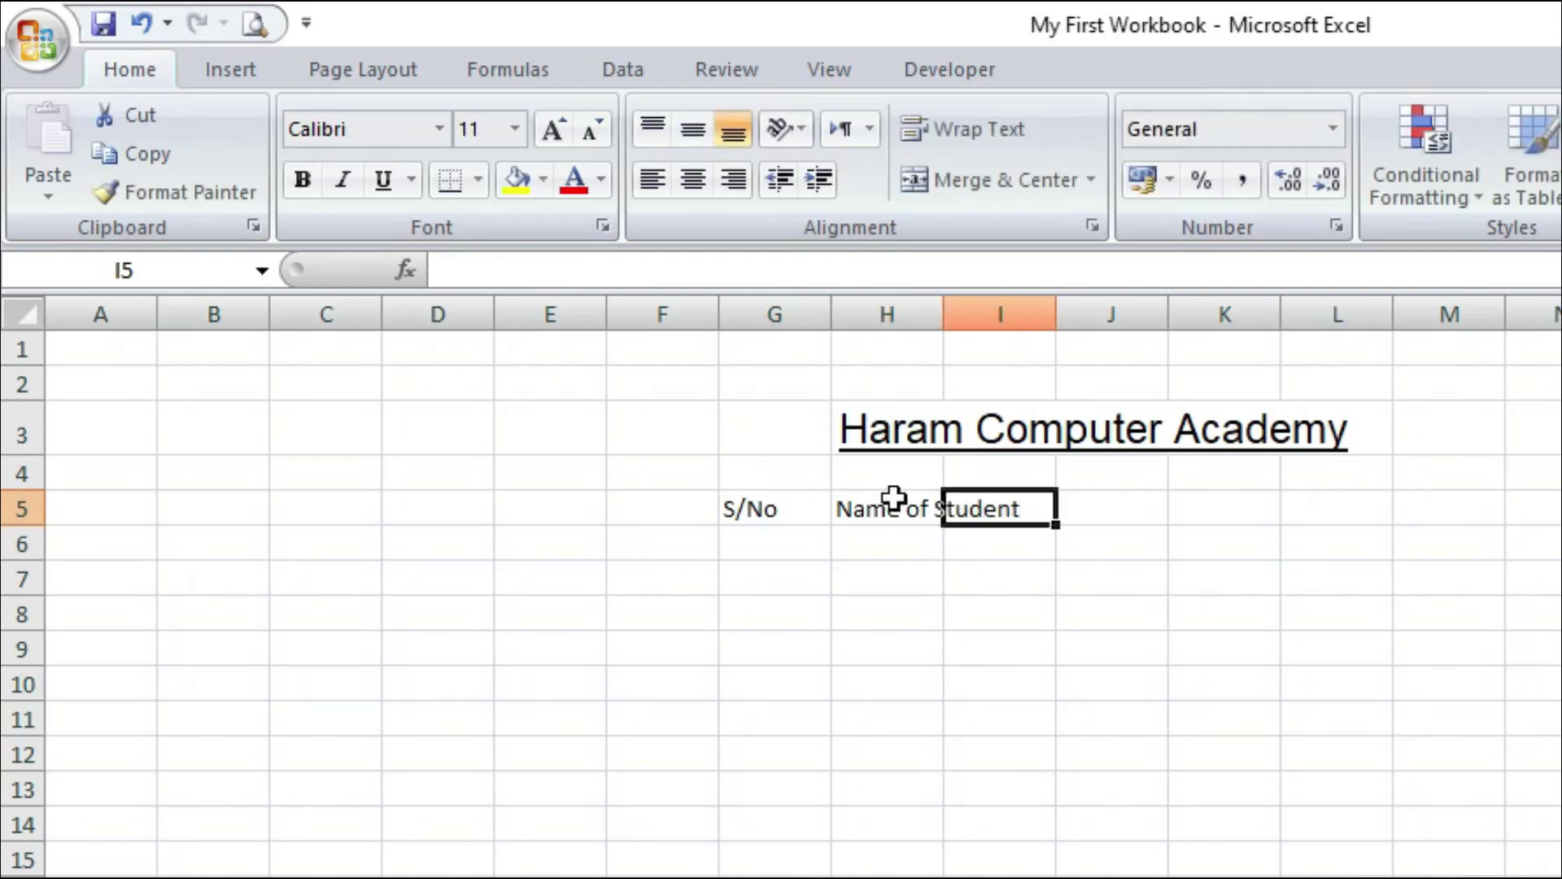
Step: Add the headings "Program" in I5 and "Marks" in J5, and widen column H to fit "Name of Student"
text(Program)
key(Tab)
text(Mark)
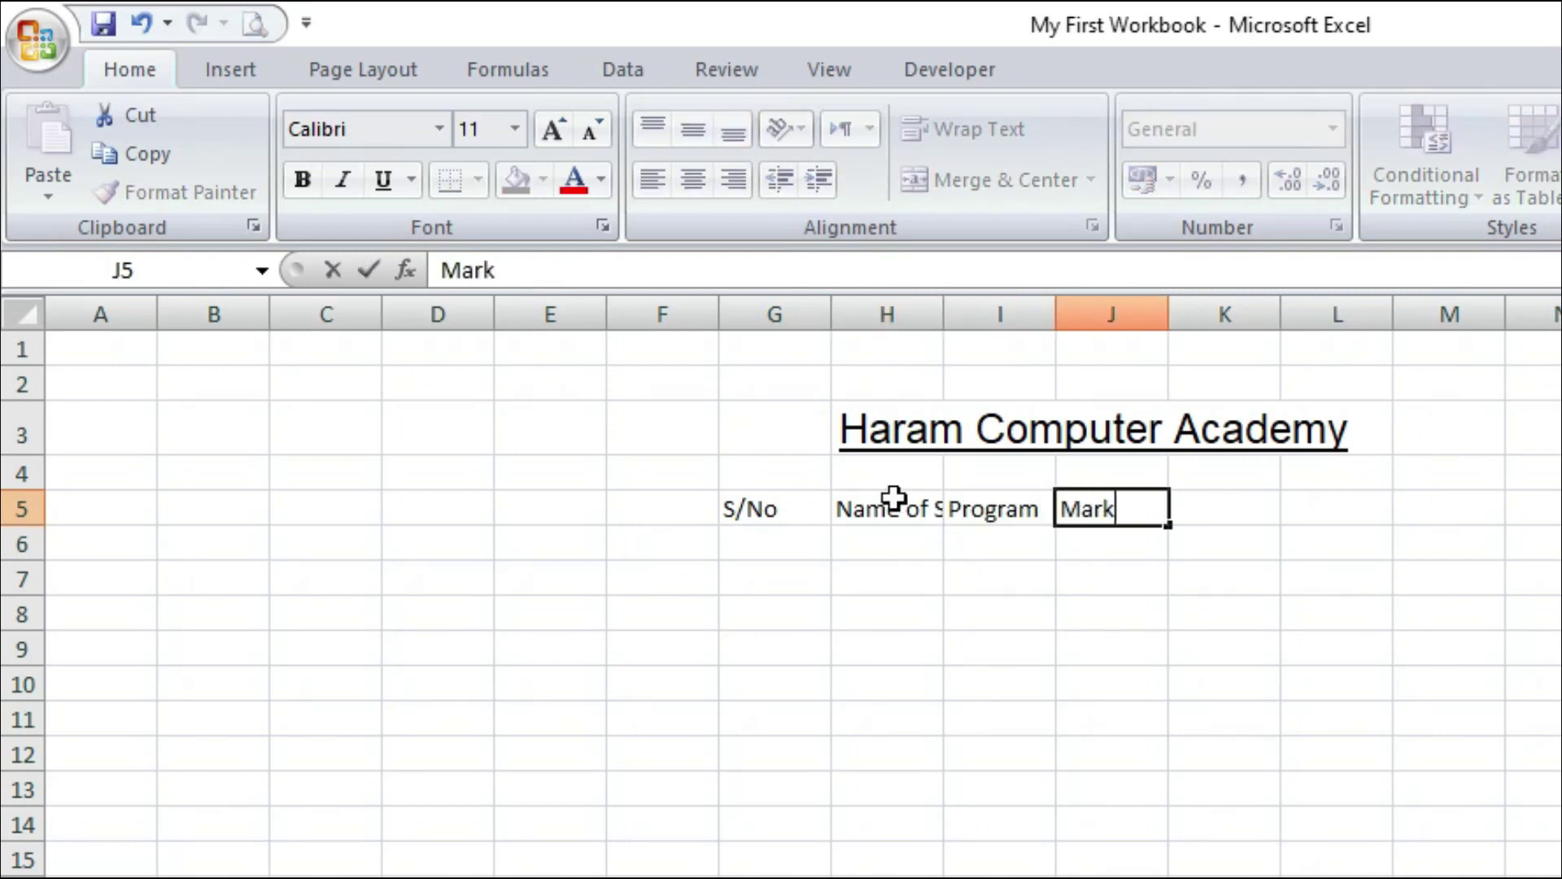
text(s)
key(Return)
drag(943, 314, 1370, 314)
drag(1367, 320, 1059, 353)
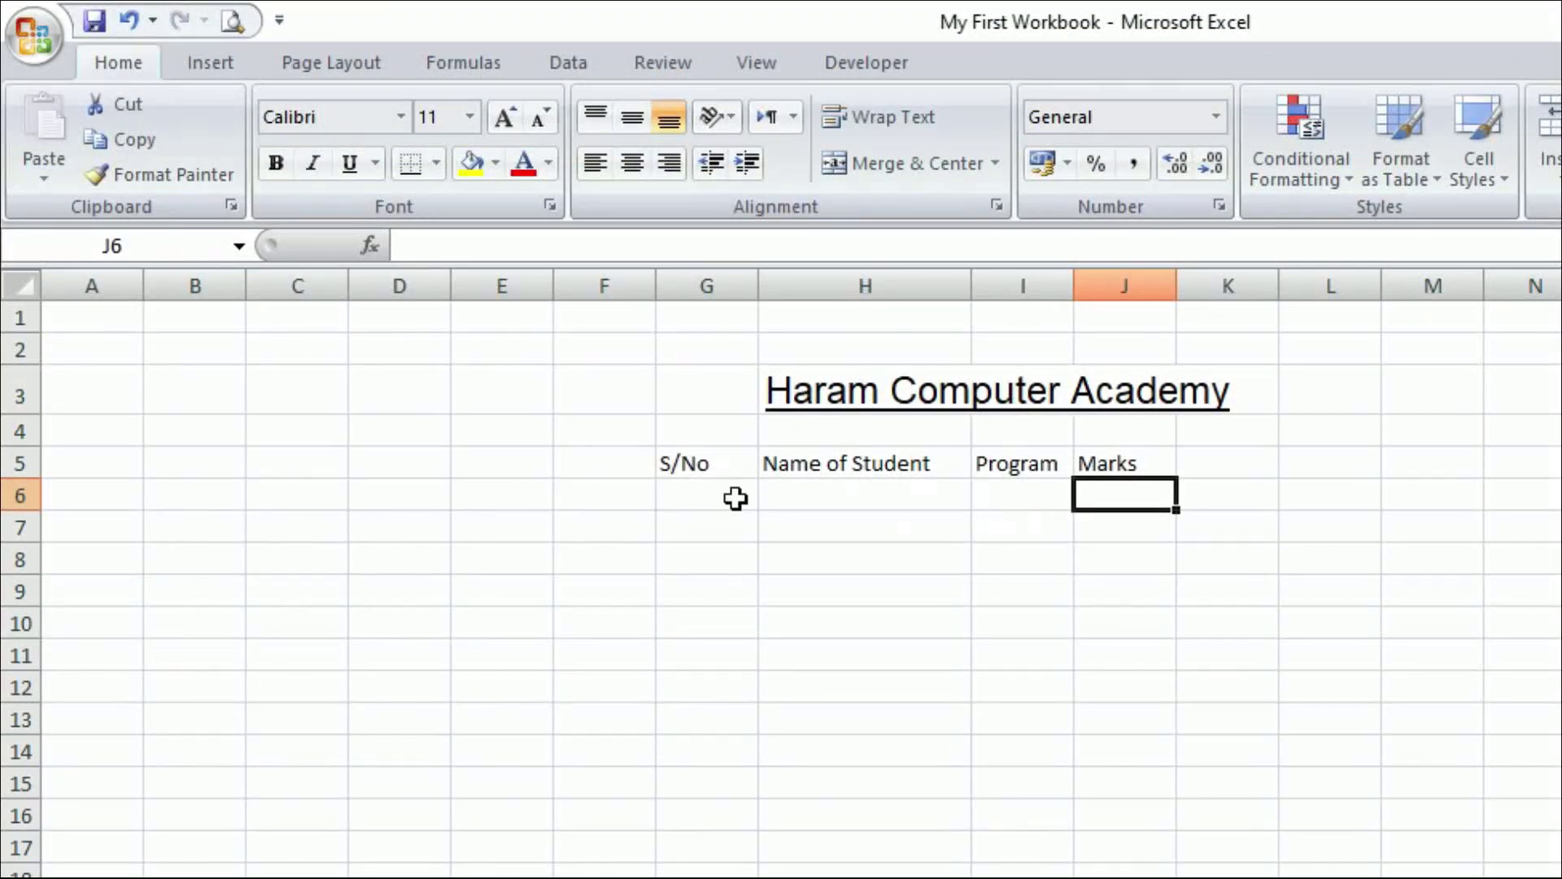
Step: Fill in the serial numbers 1 and 2 in cells G6 and G7
drag(680, 502, 1023, 877)
key(Up)
key(Down)
text(1)
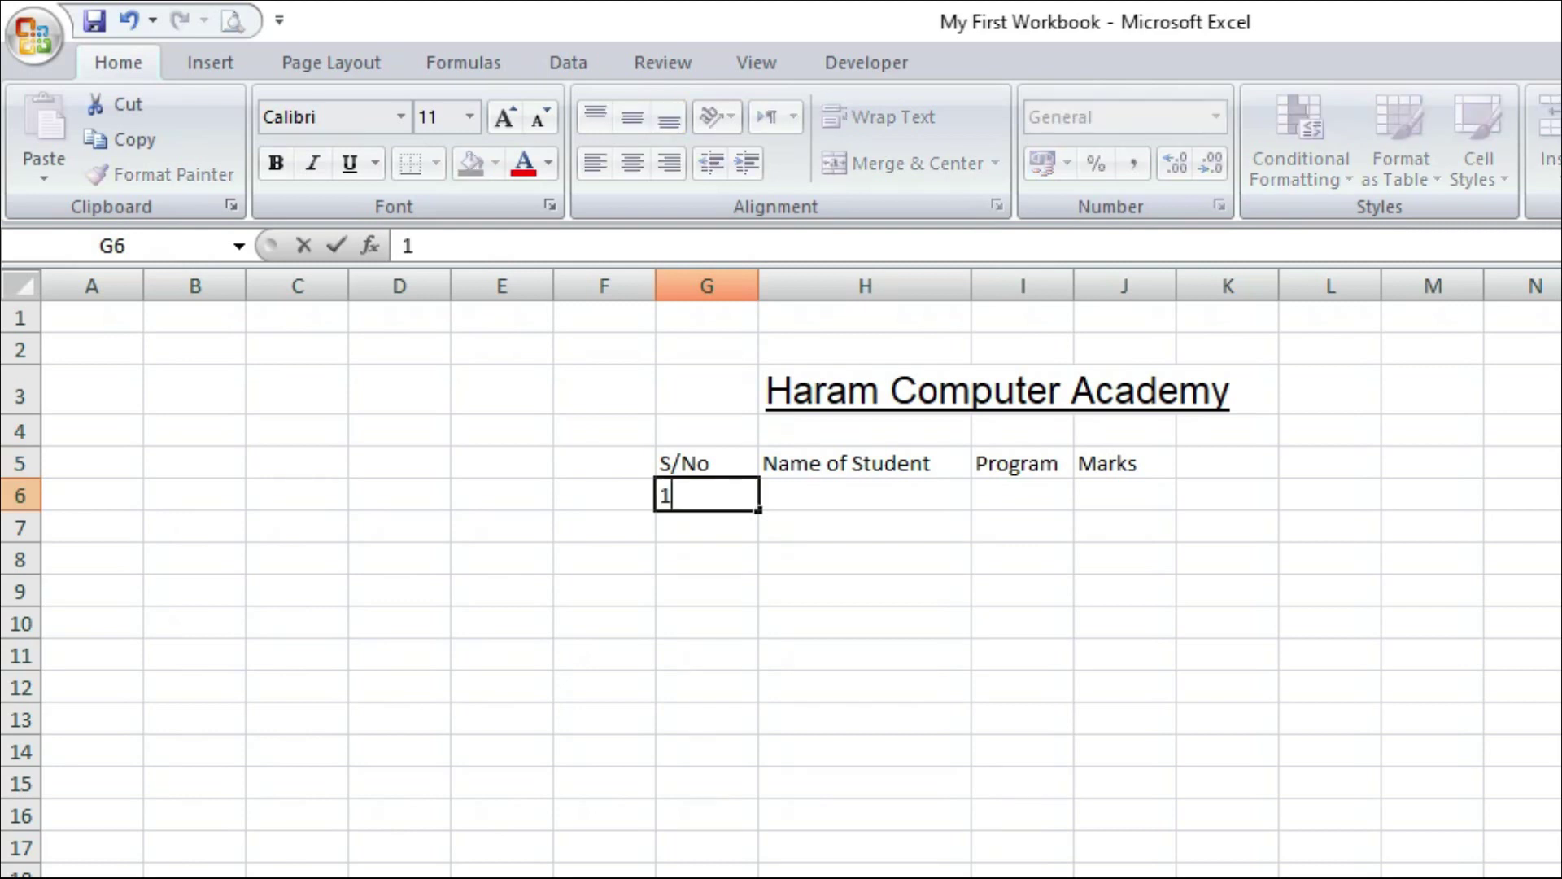
key(Return)
text(2)
key(Up)
Step: Enter A and B as the student names in cells H6 and H7
key(Right)
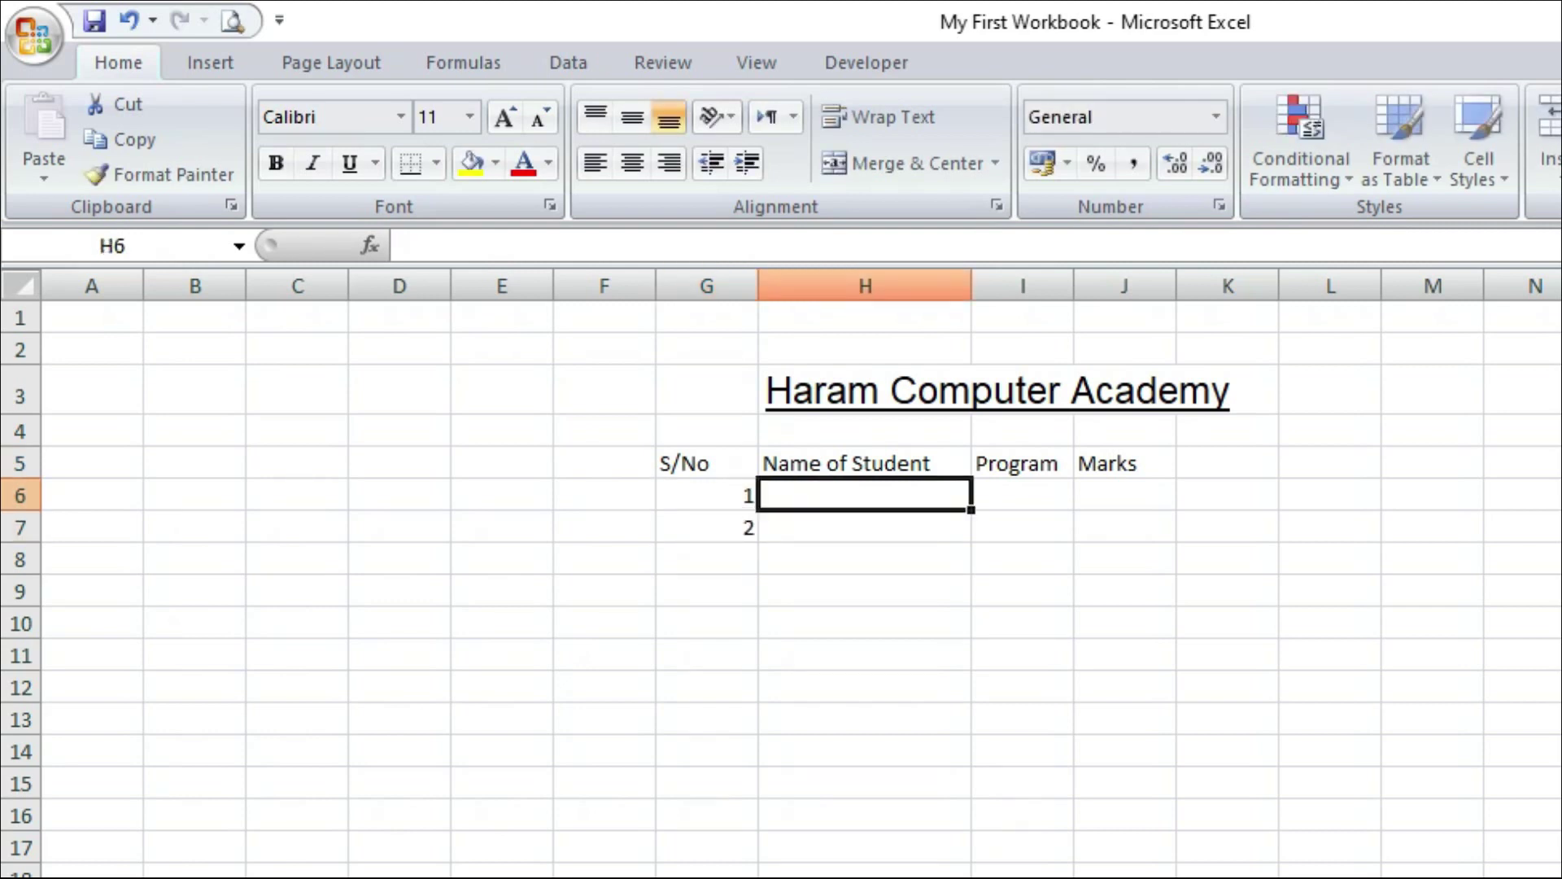
text(A)
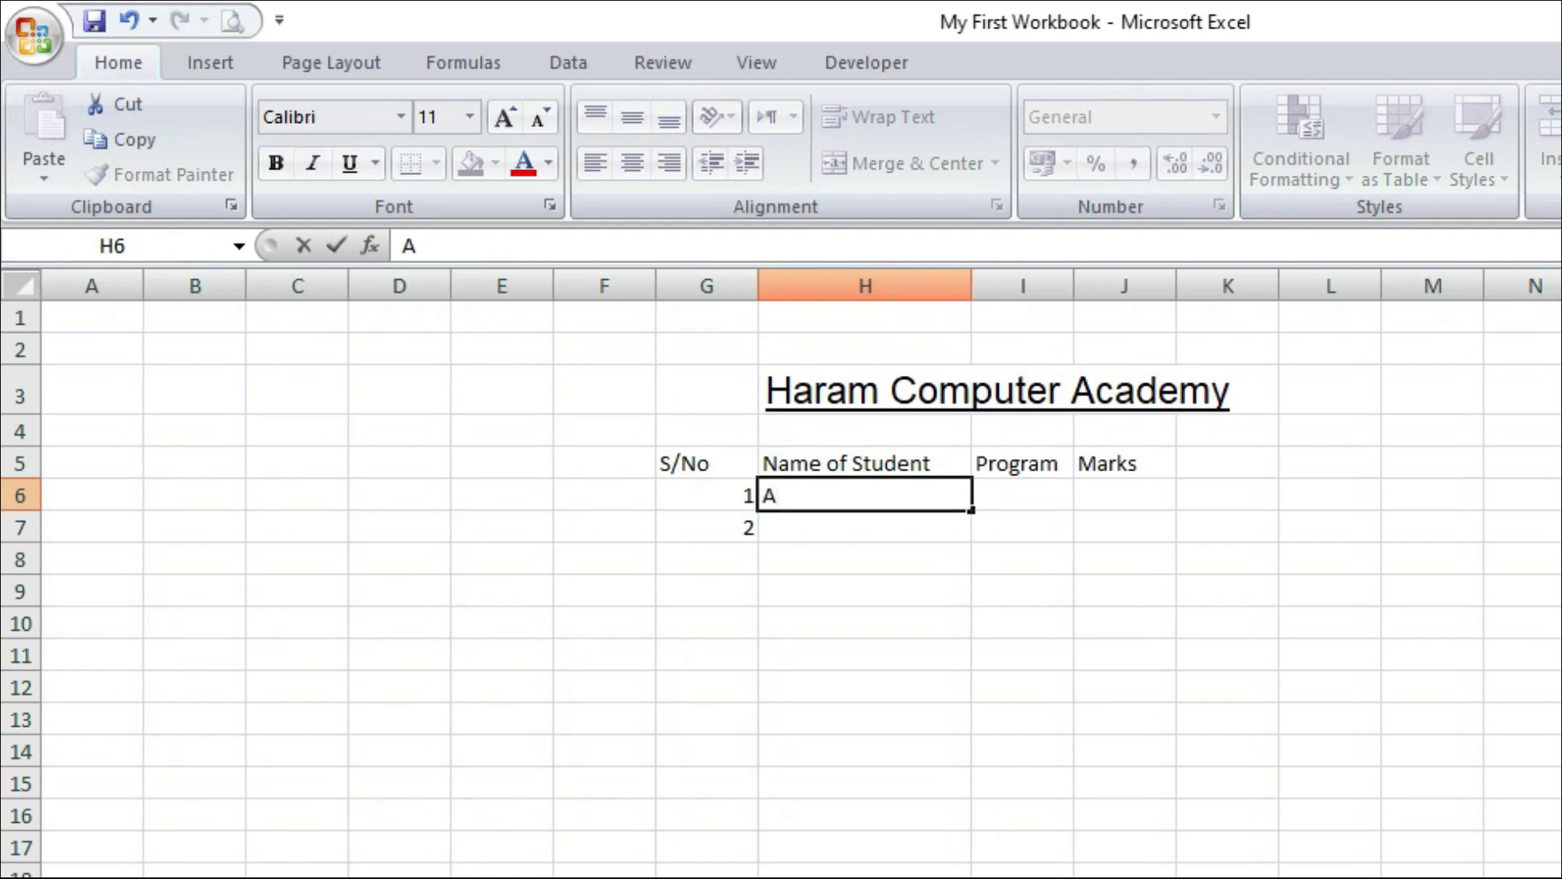
key(Return)
text(B)
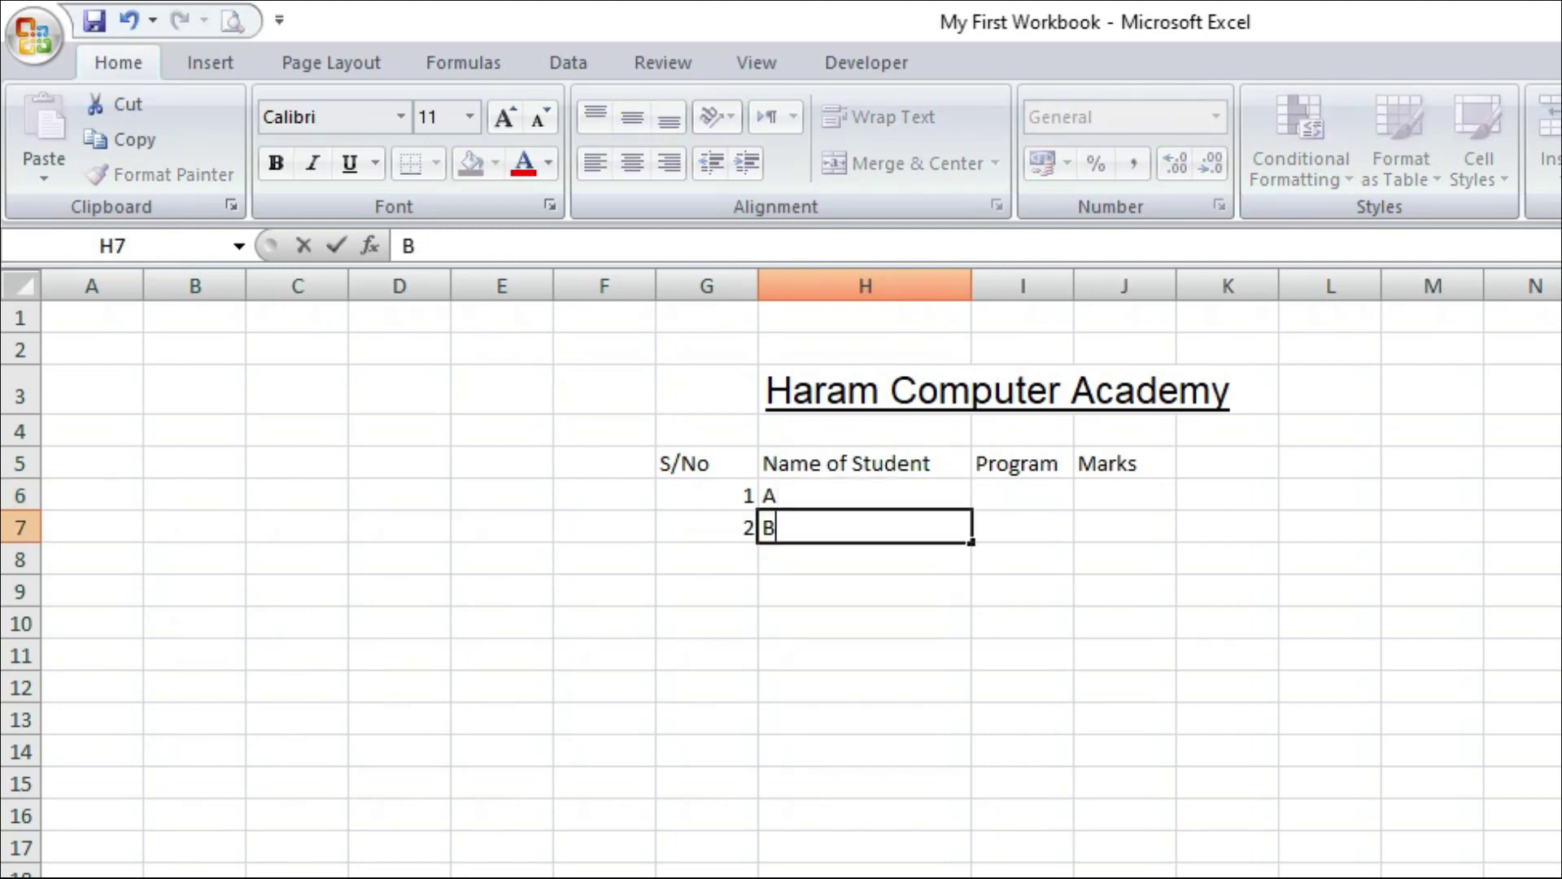
key(Right)
Step: Enter Excel and Word as the programs in cells I6 and I7
key(Up)
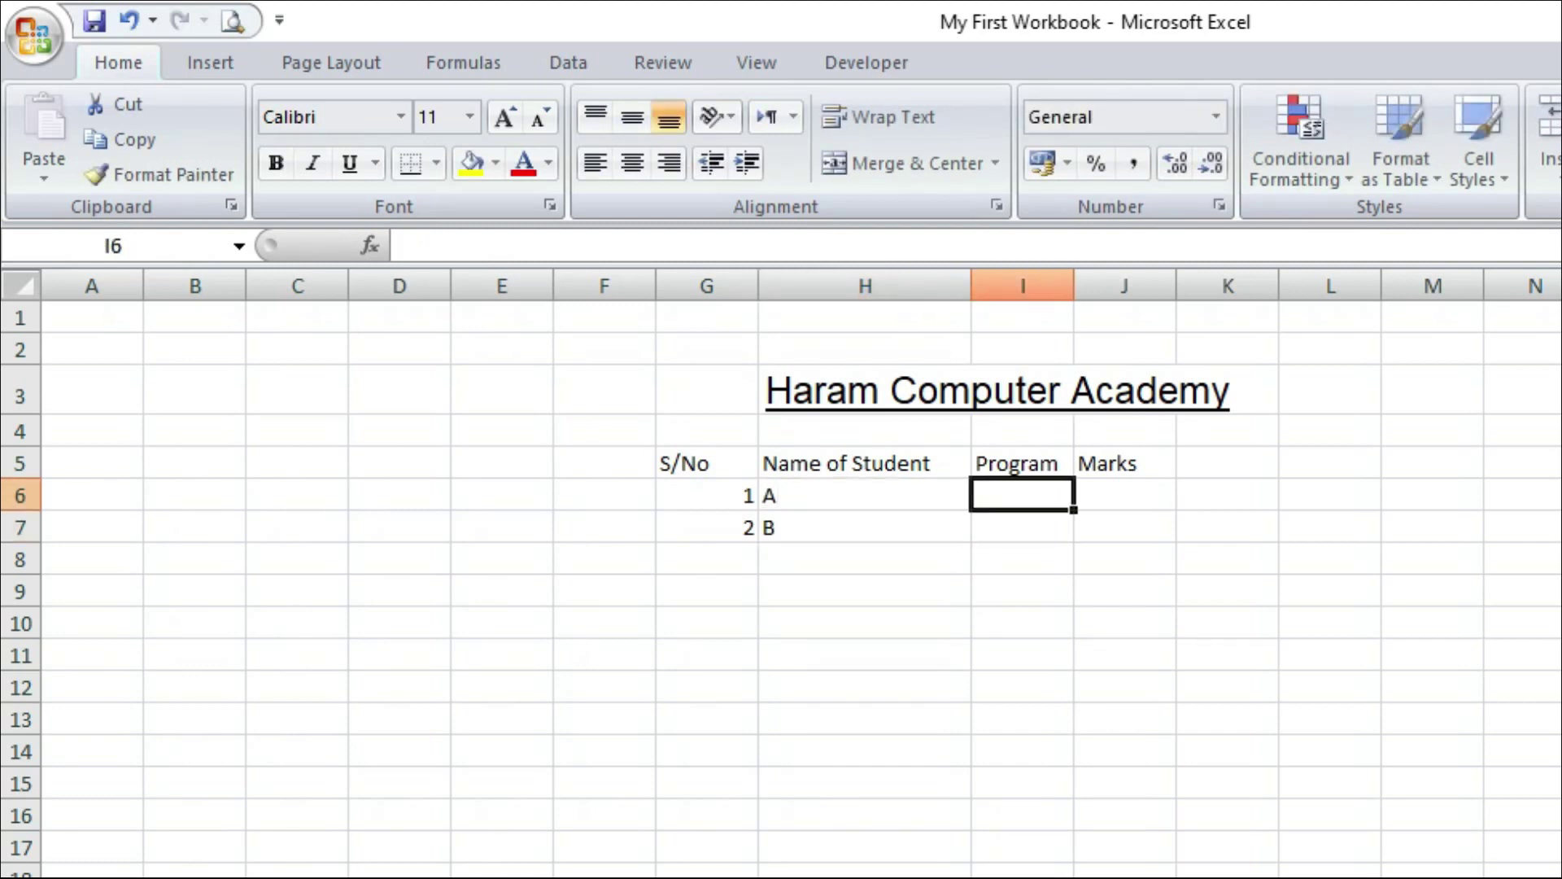
text(Excel)
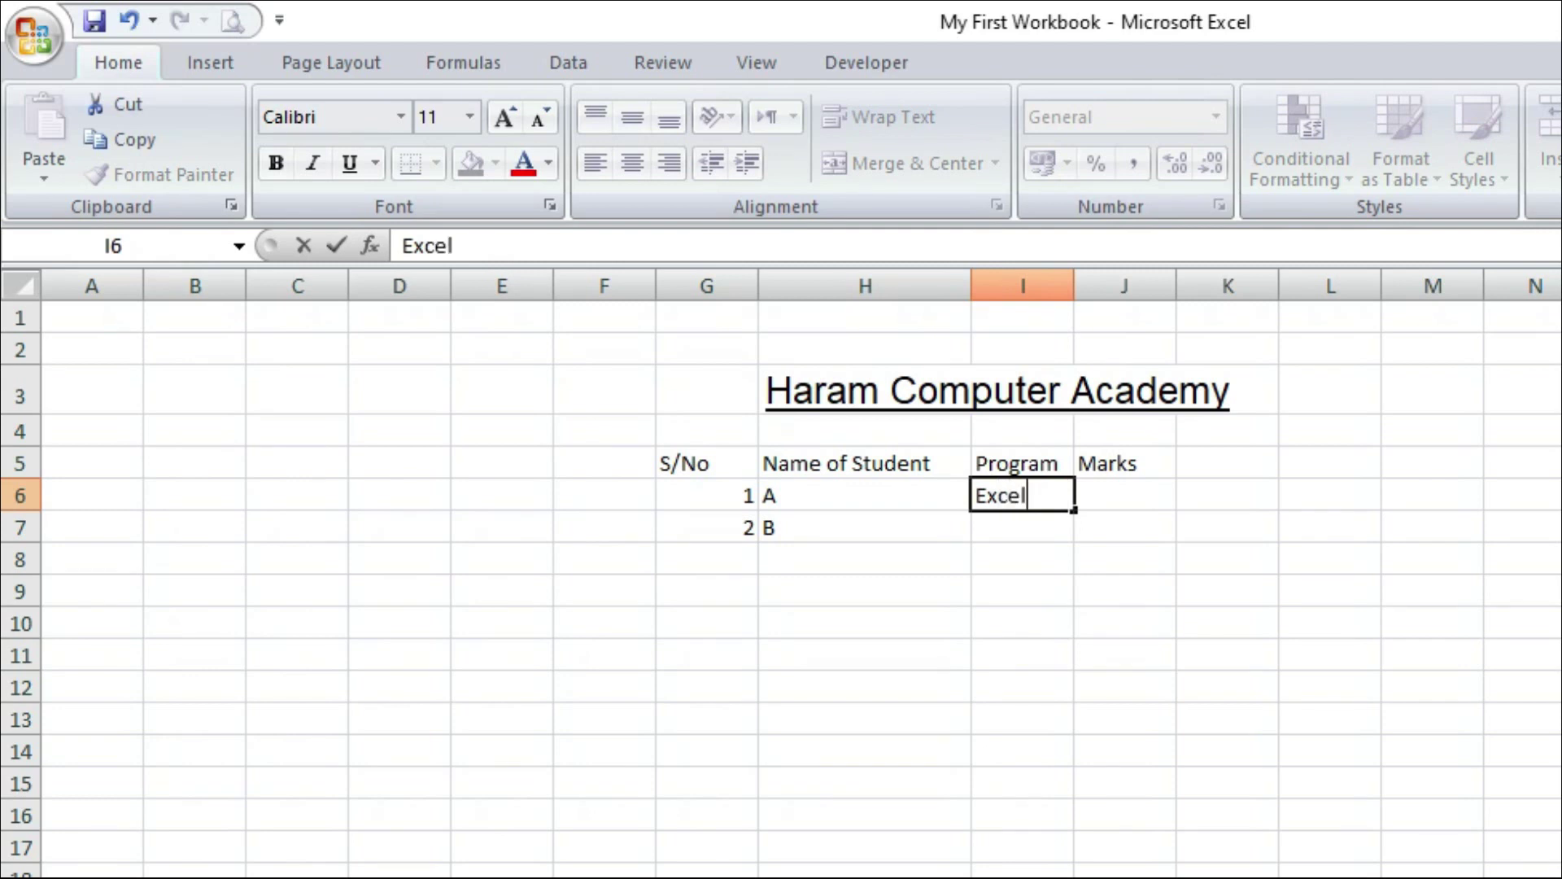
key(Return)
text(Word)
key(Right)
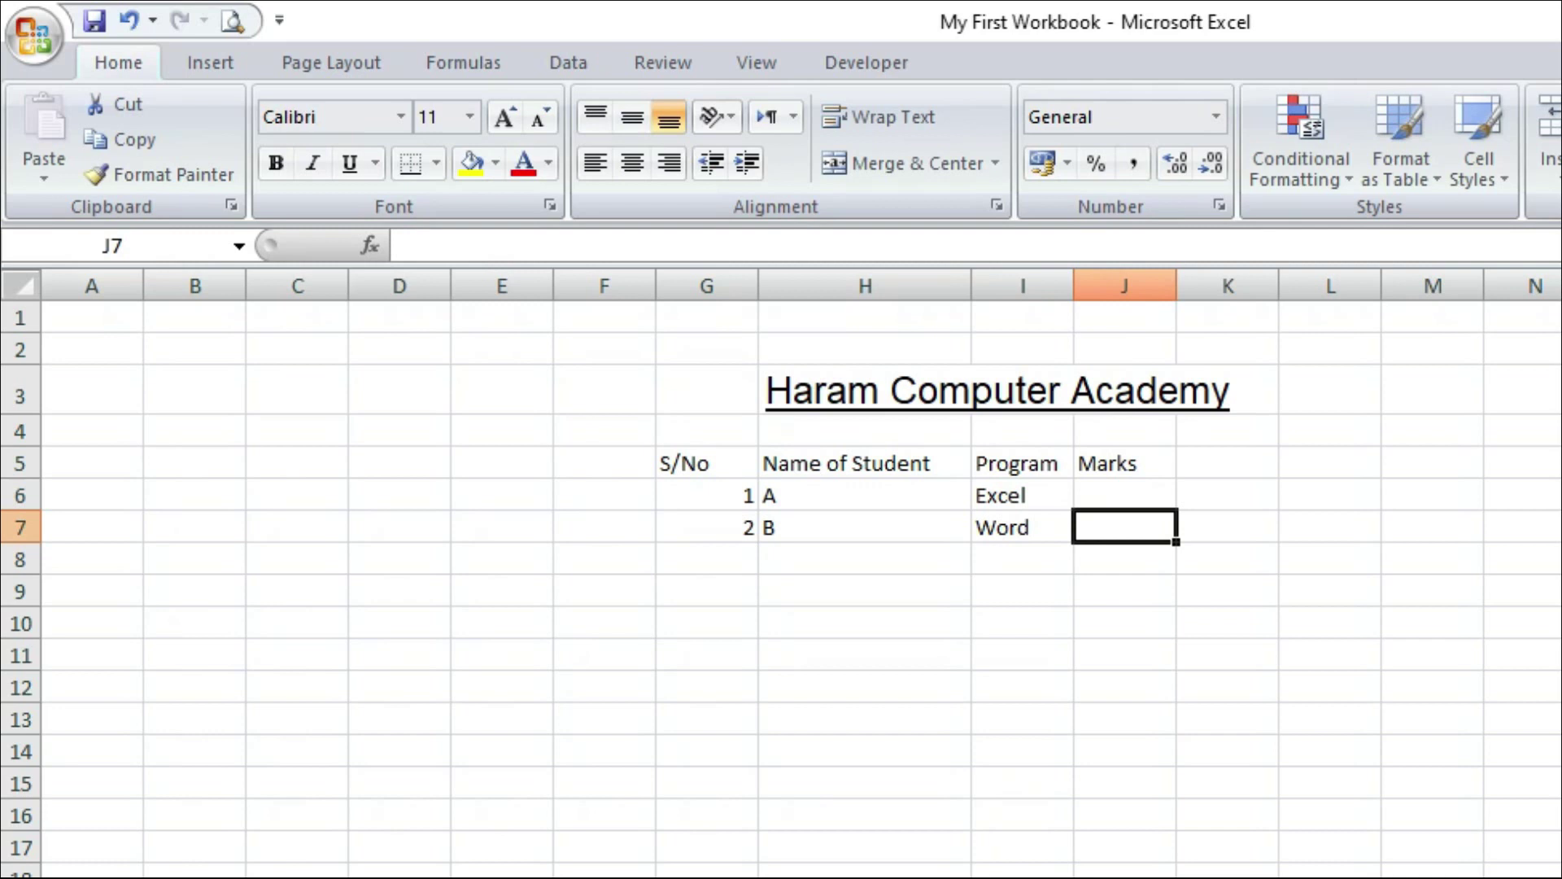
Step: Enter the marks 86 in J6 and 47 in J7
key(Up)
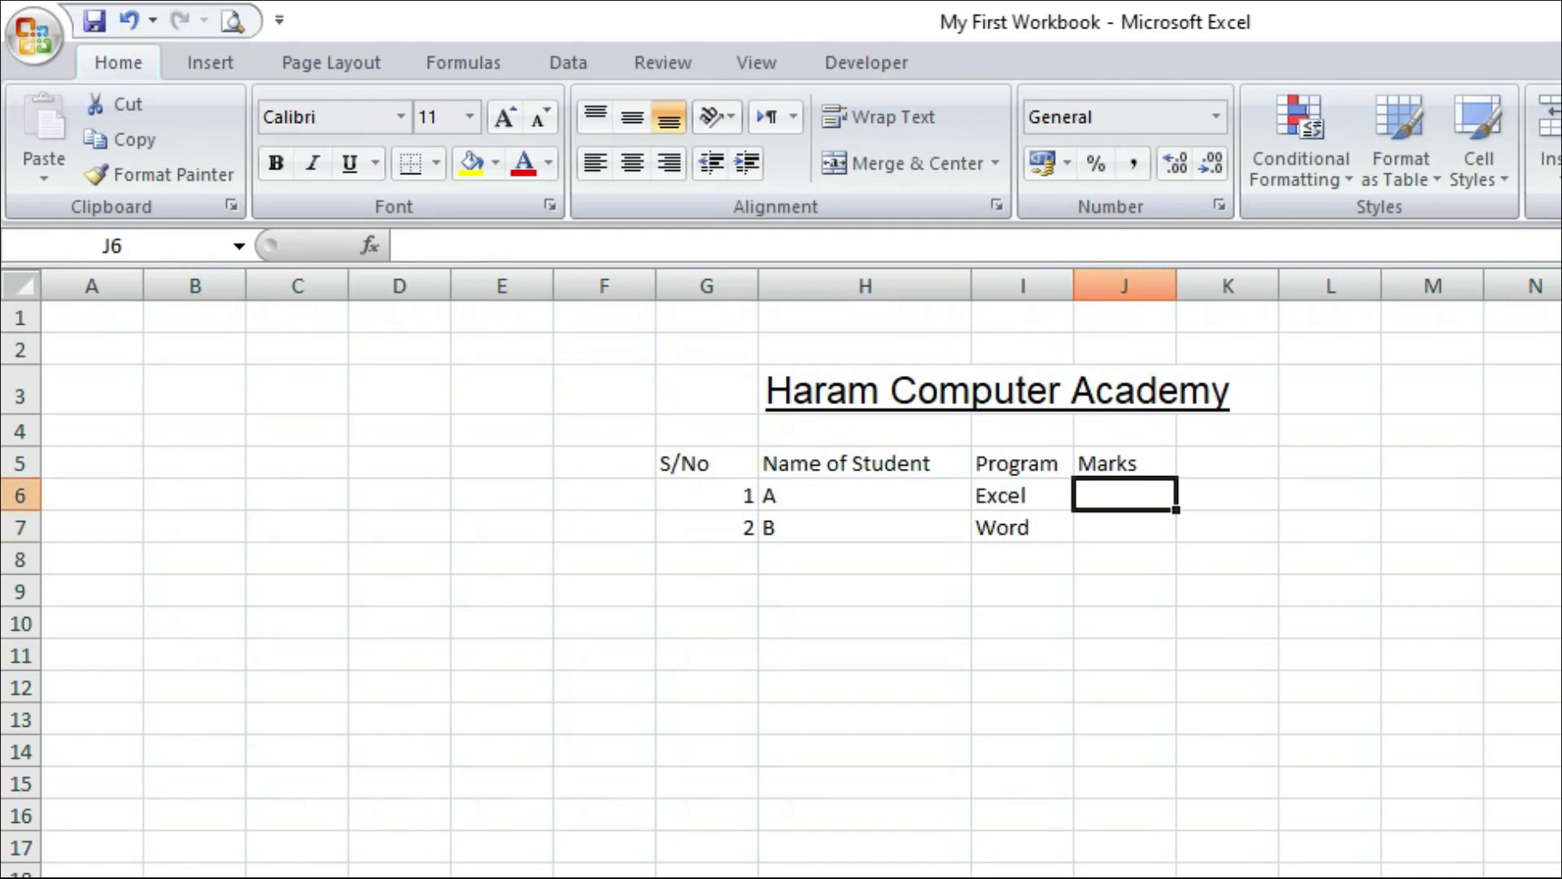
text(86)
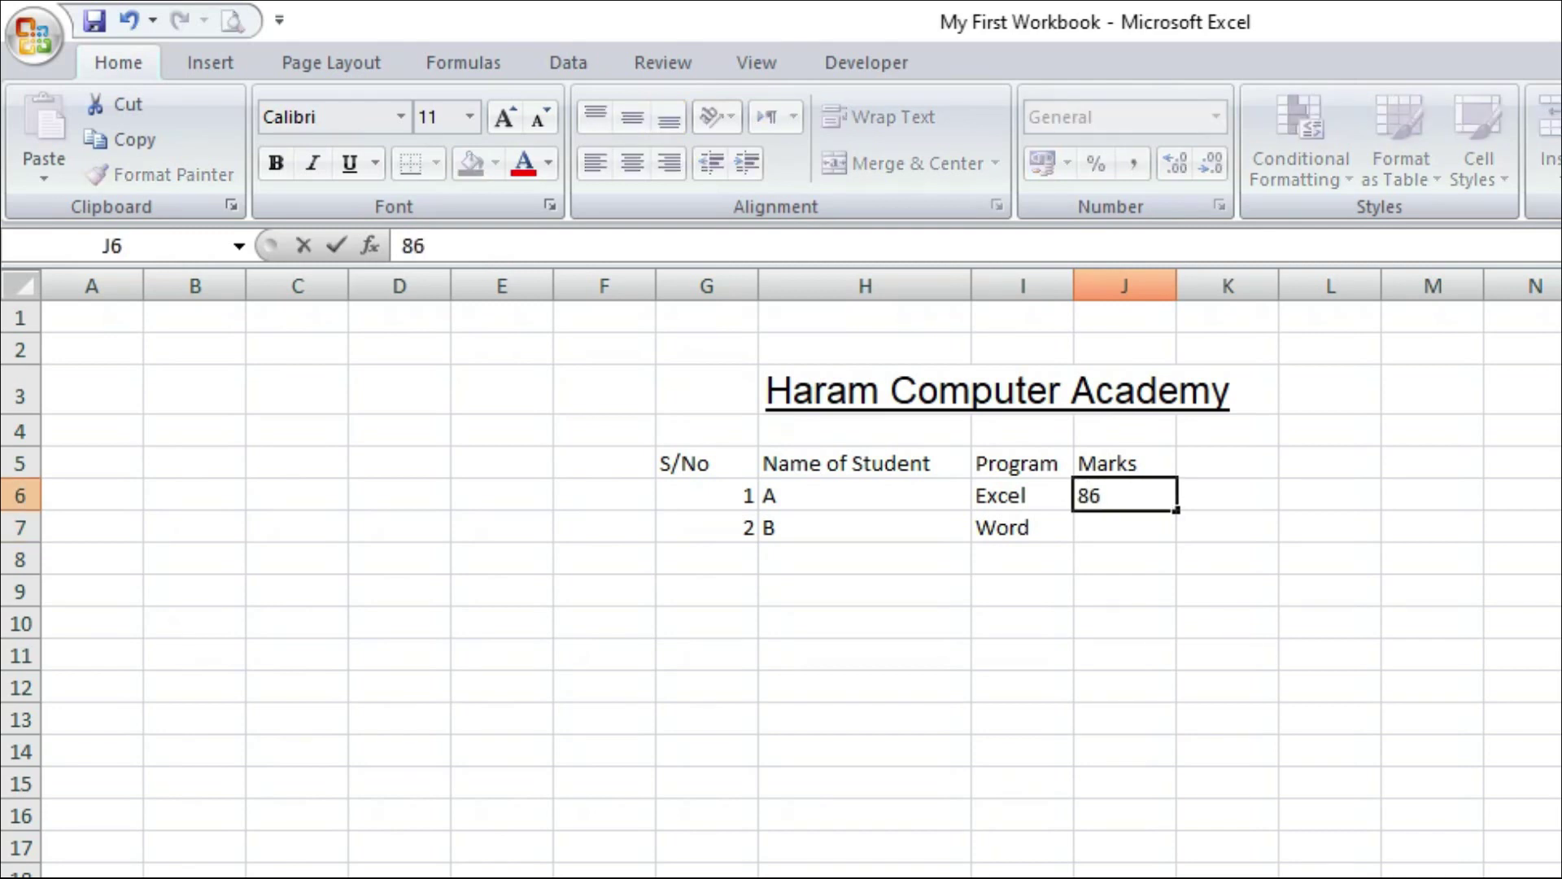
key(Return)
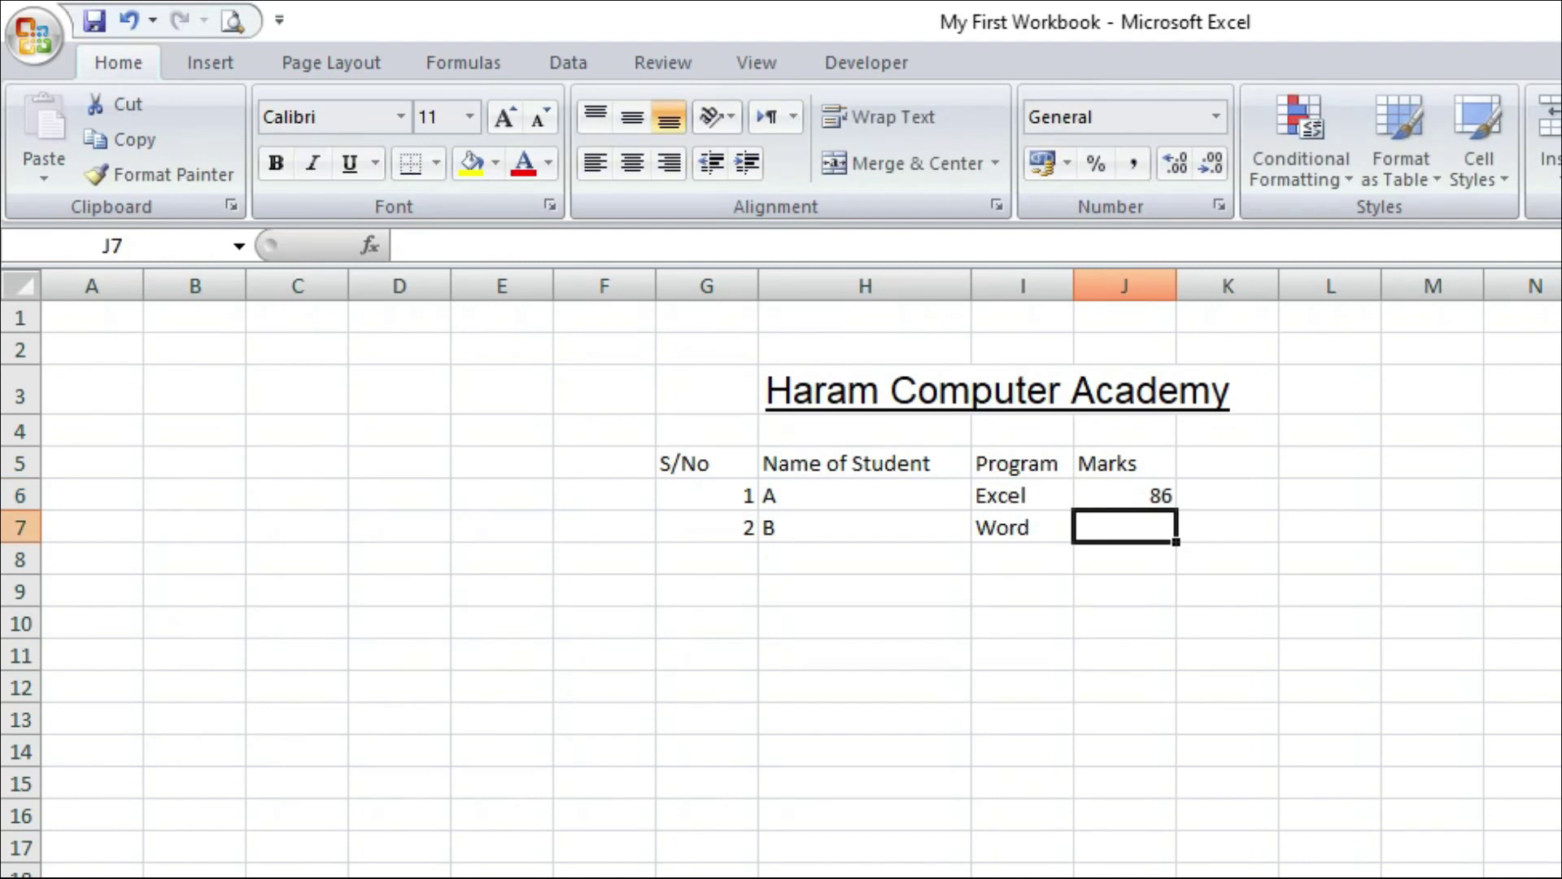
text(47)
key(Up)
key(Down)
key(Down)
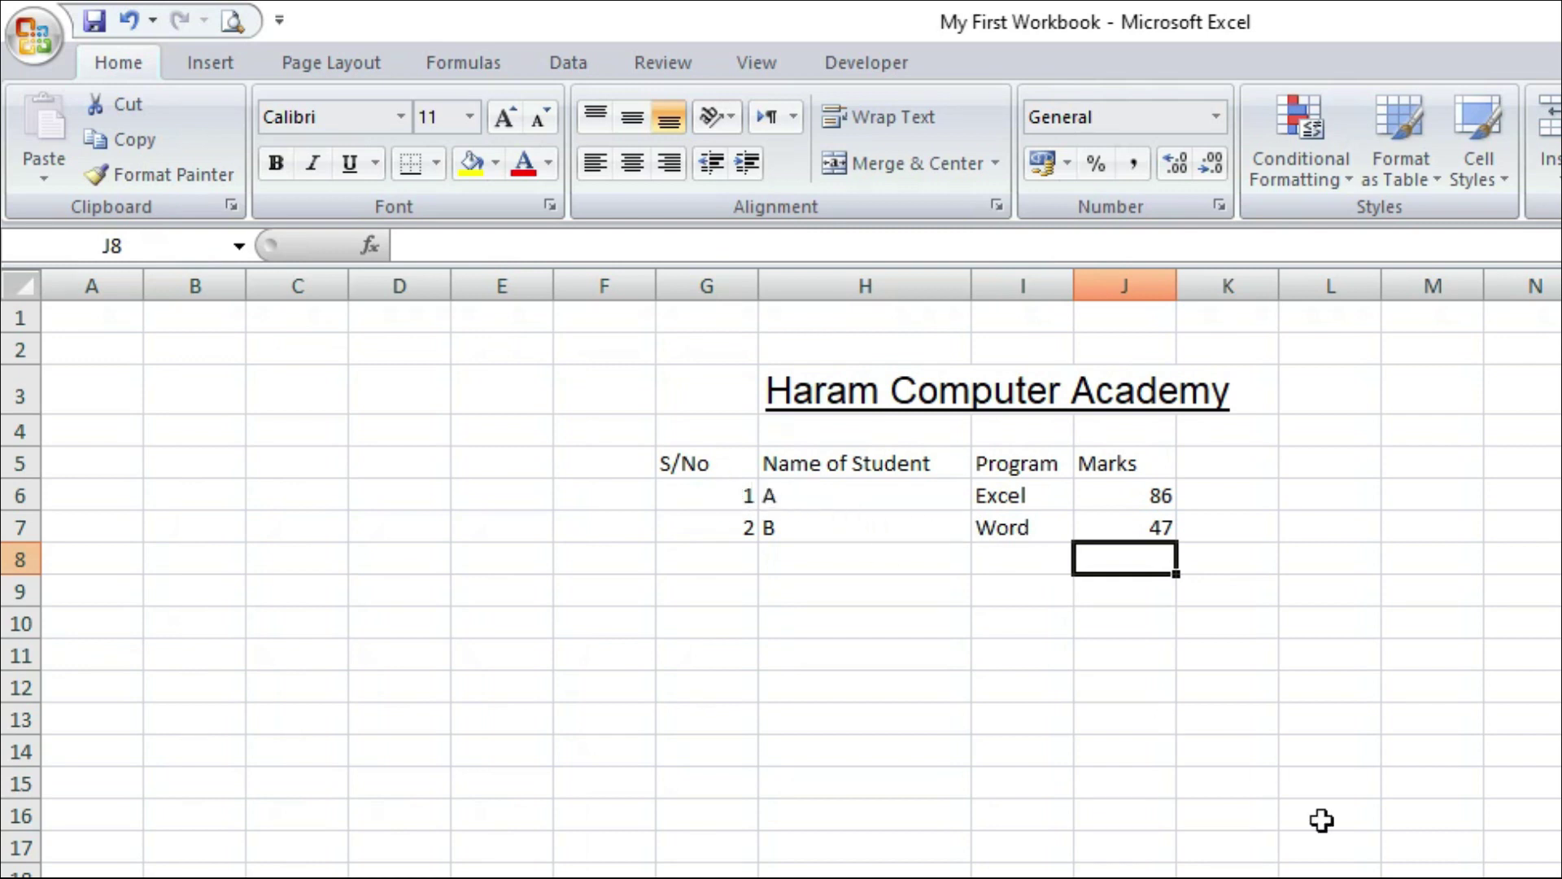
key(Up)
key(Up)
key(Up)
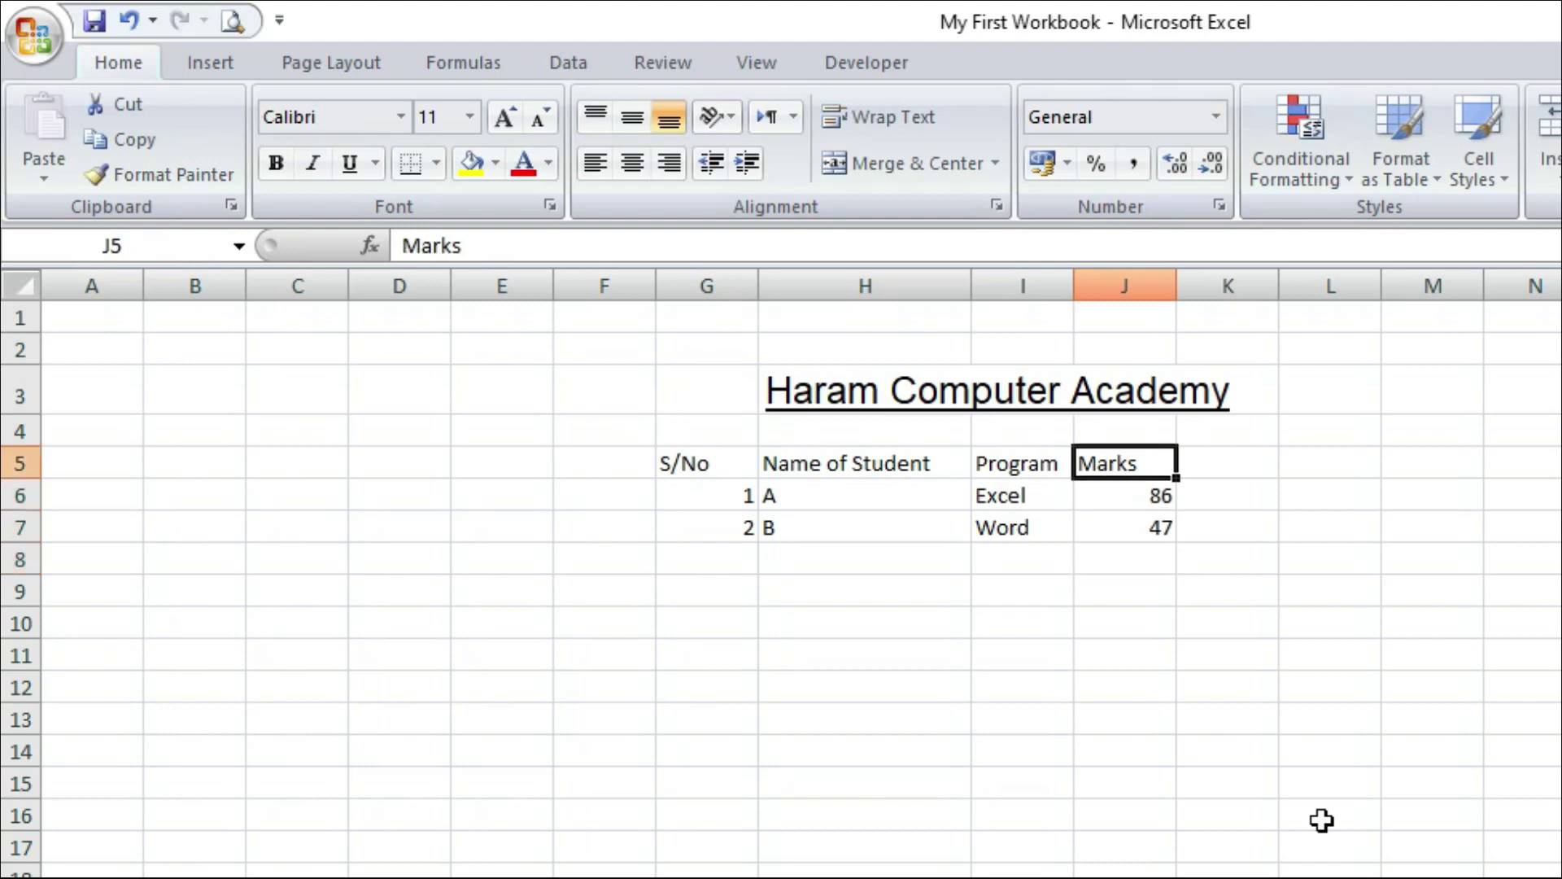
key(Left)
key(Left)
key(Left)
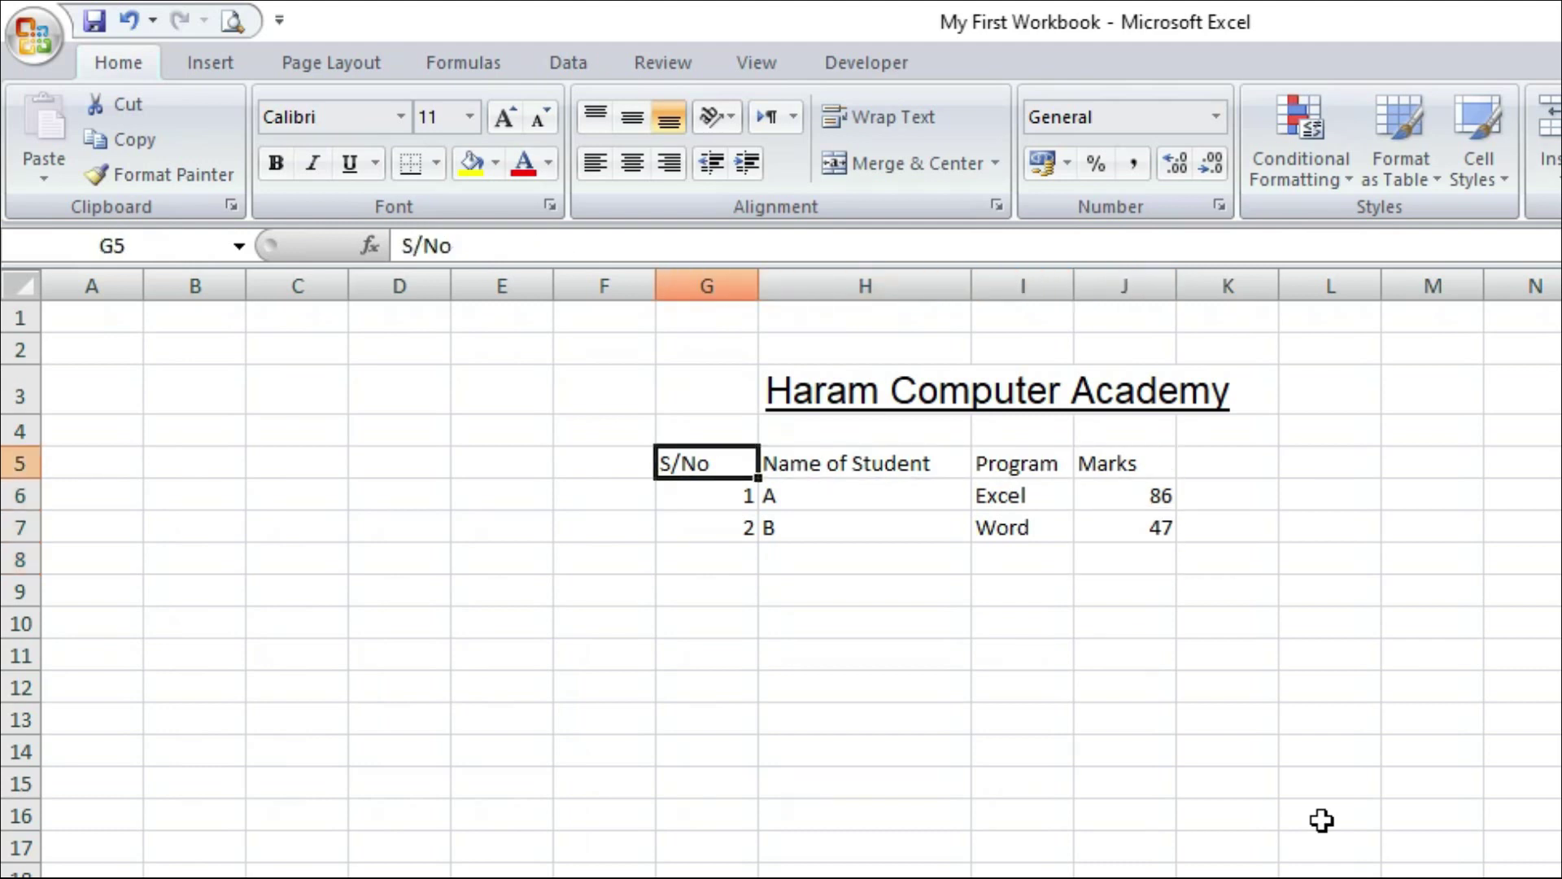
key(Right)
key(Right)
key(Right)
key(Left)
key(Left)
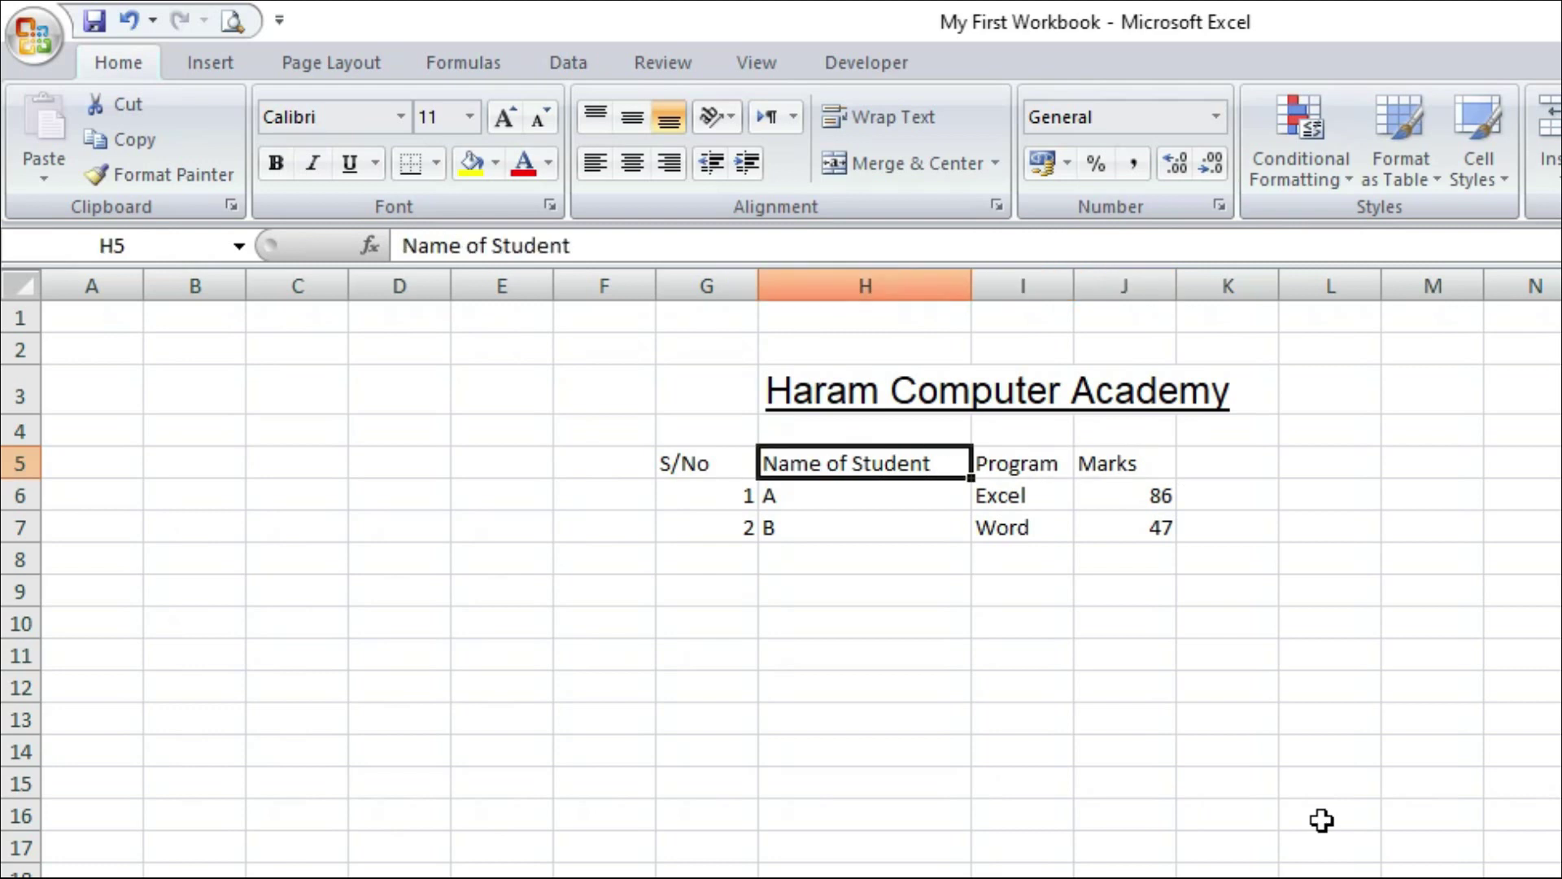
key(Left)
key(Down)
key(Right)
key(Right)
key(Right)
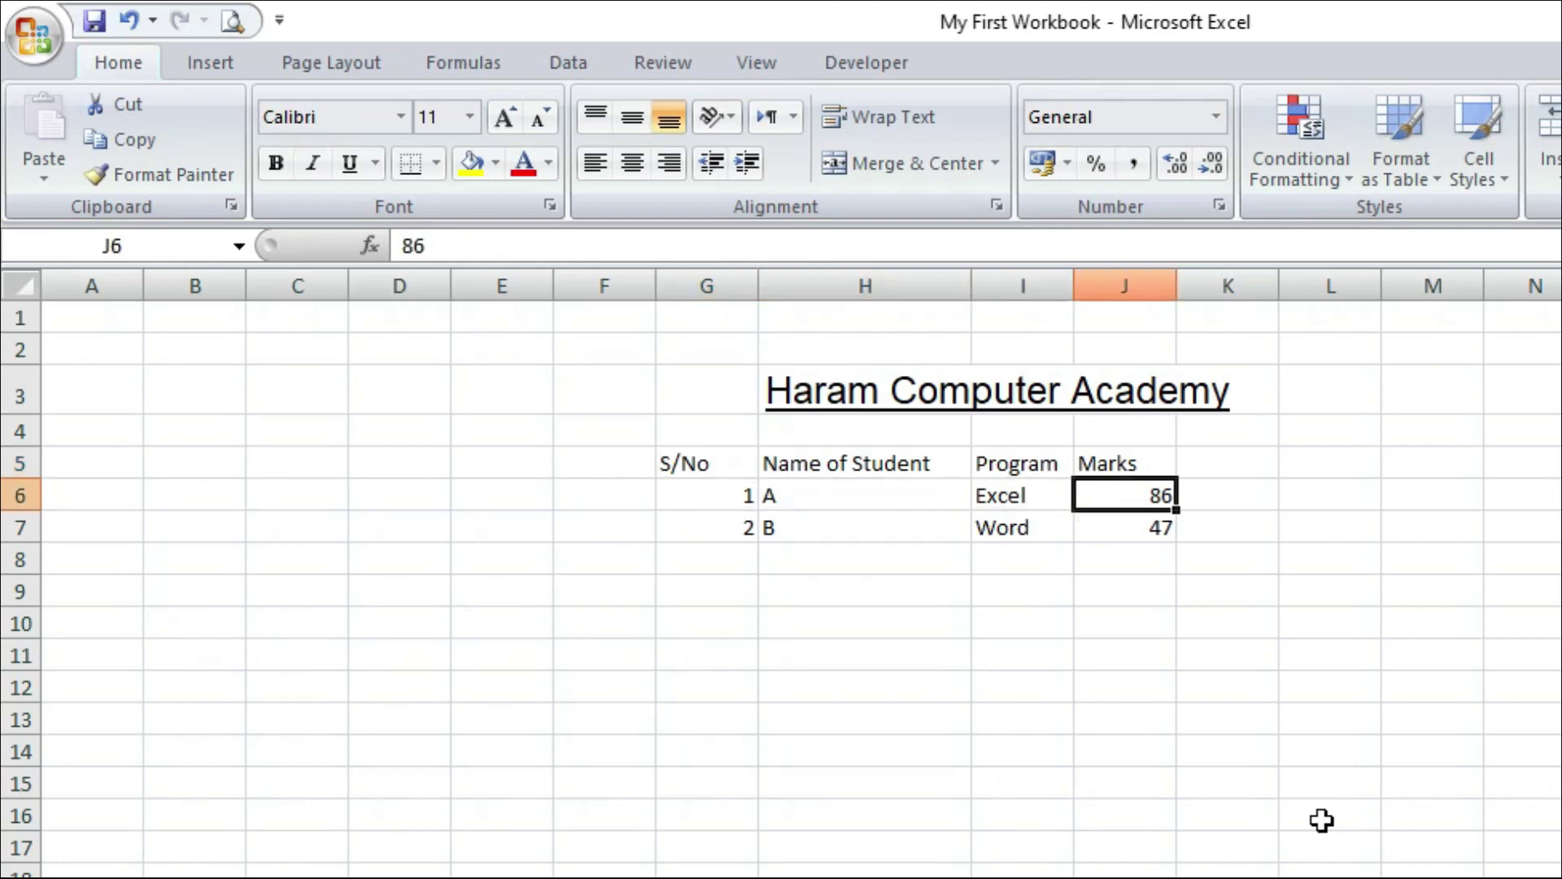
Step: Apply All Borders to the whole student table in G5:J7 and deselect it
key(Up)
key(Left)
key(Left)
key(Left)
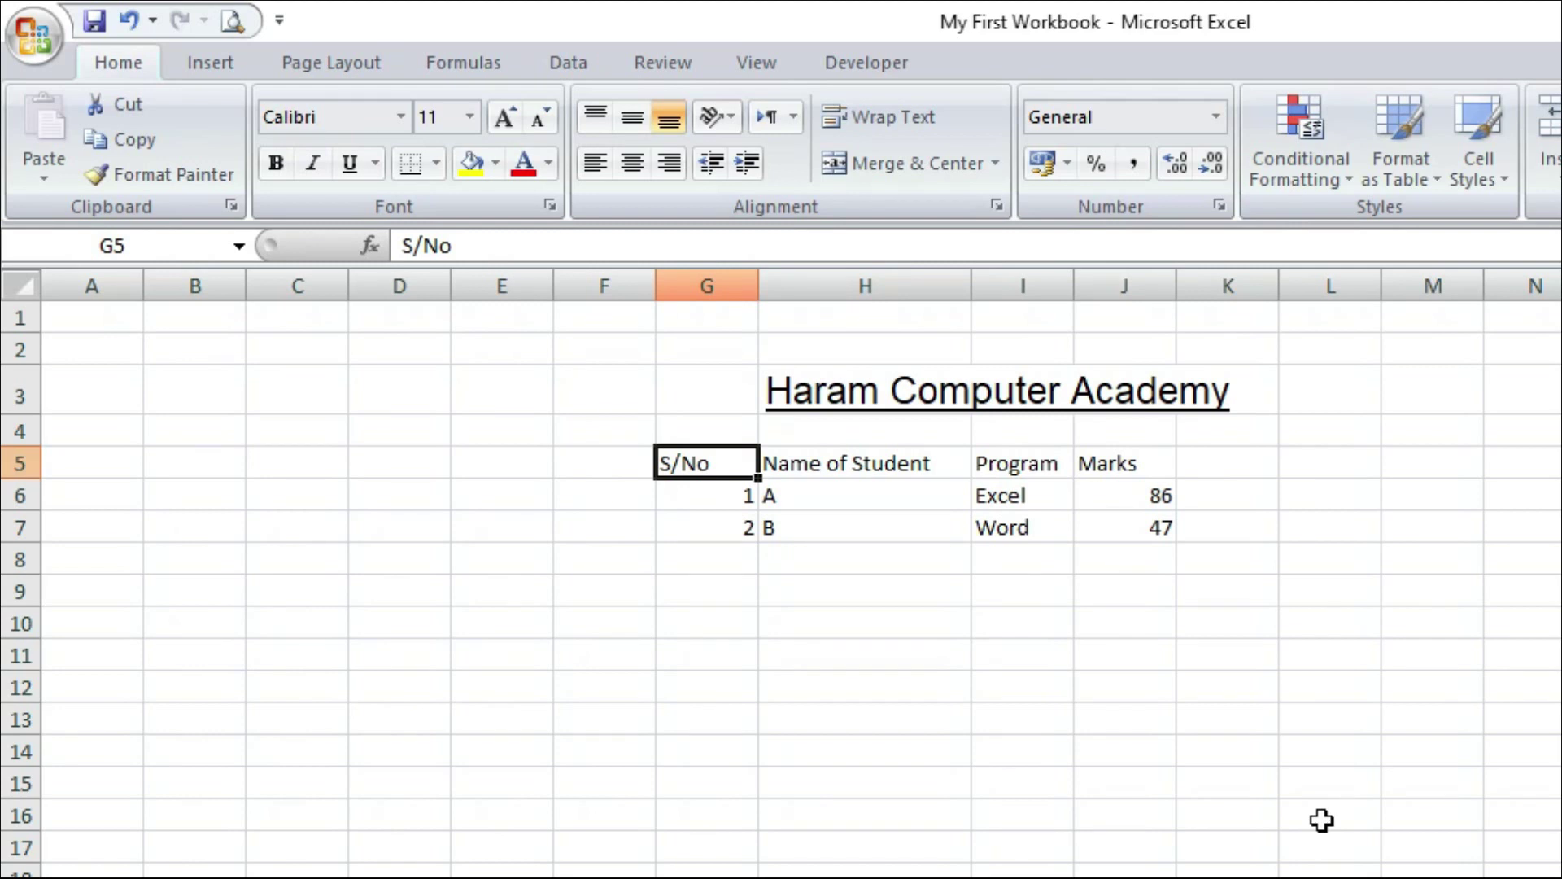
key(shift+Right)
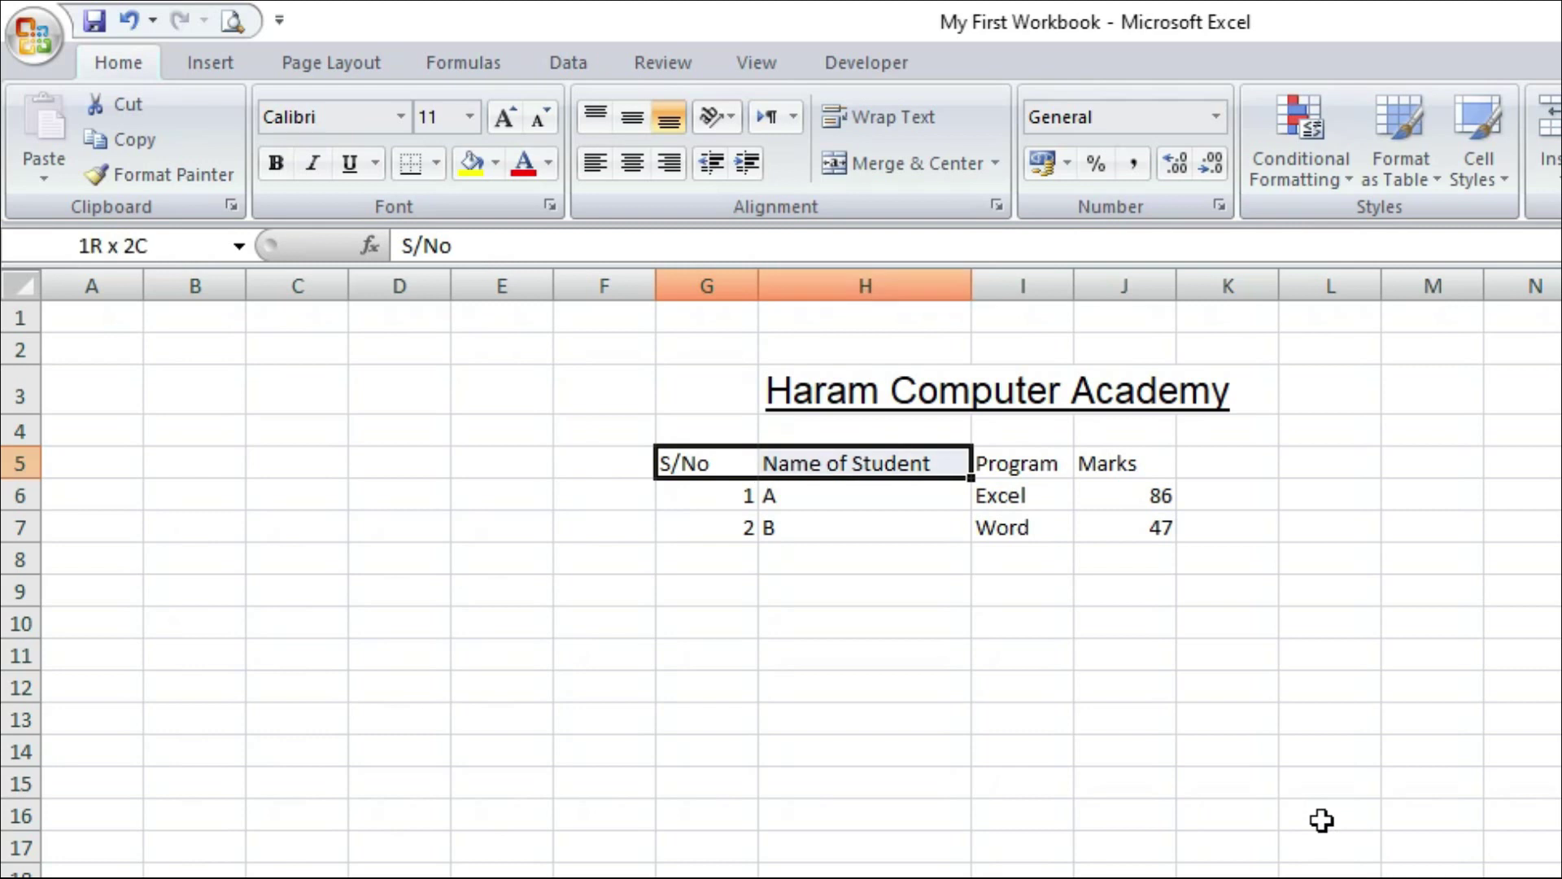
key(shift+Right)
key(shift+Right)
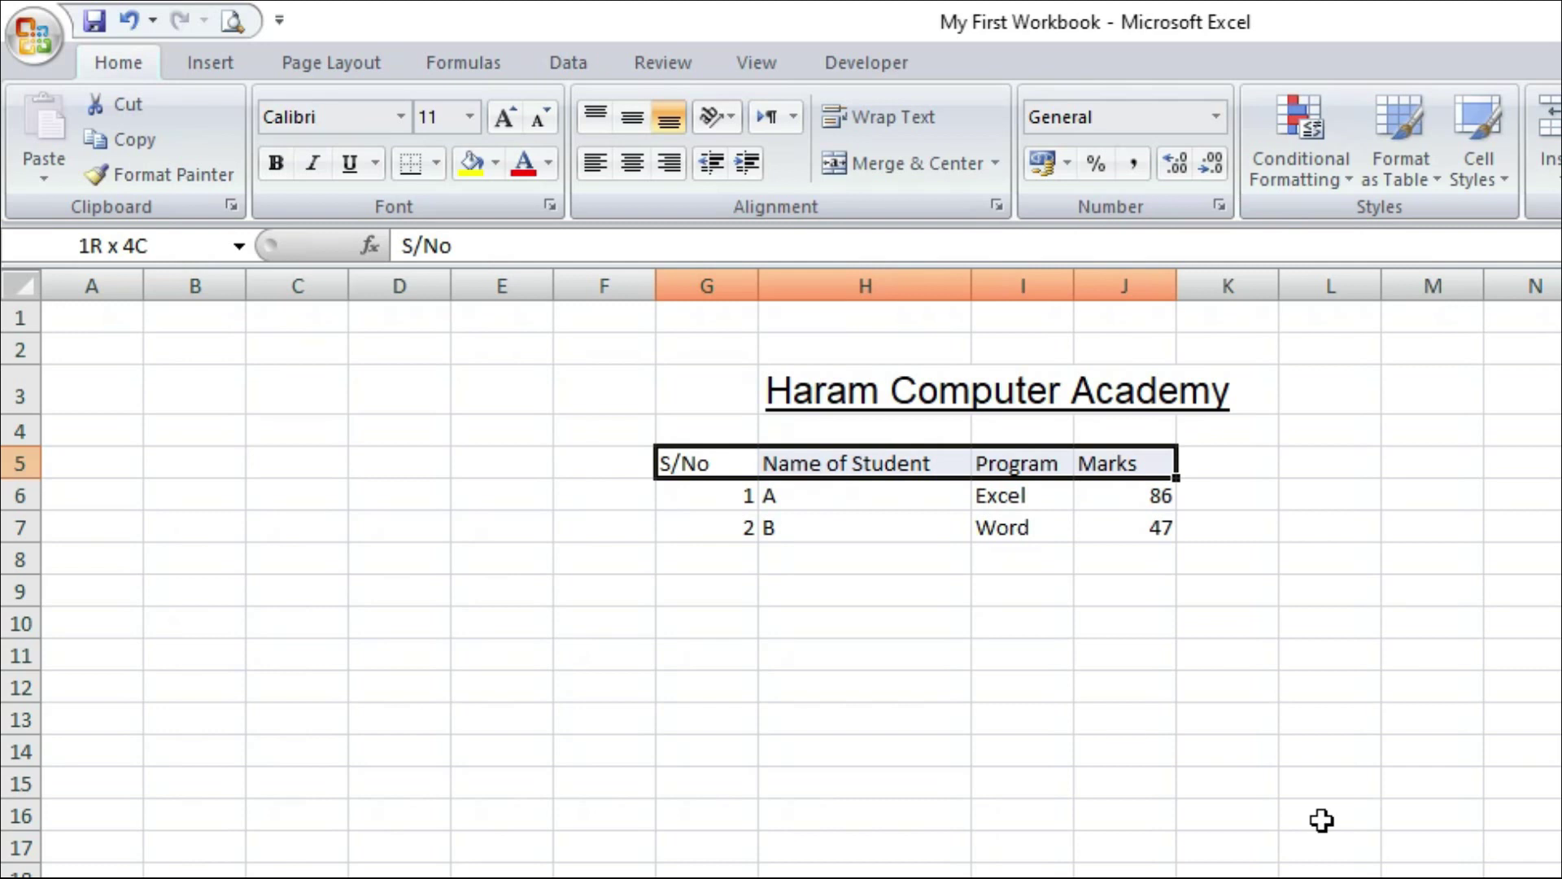
key(shift+Down)
key(shift+Down)
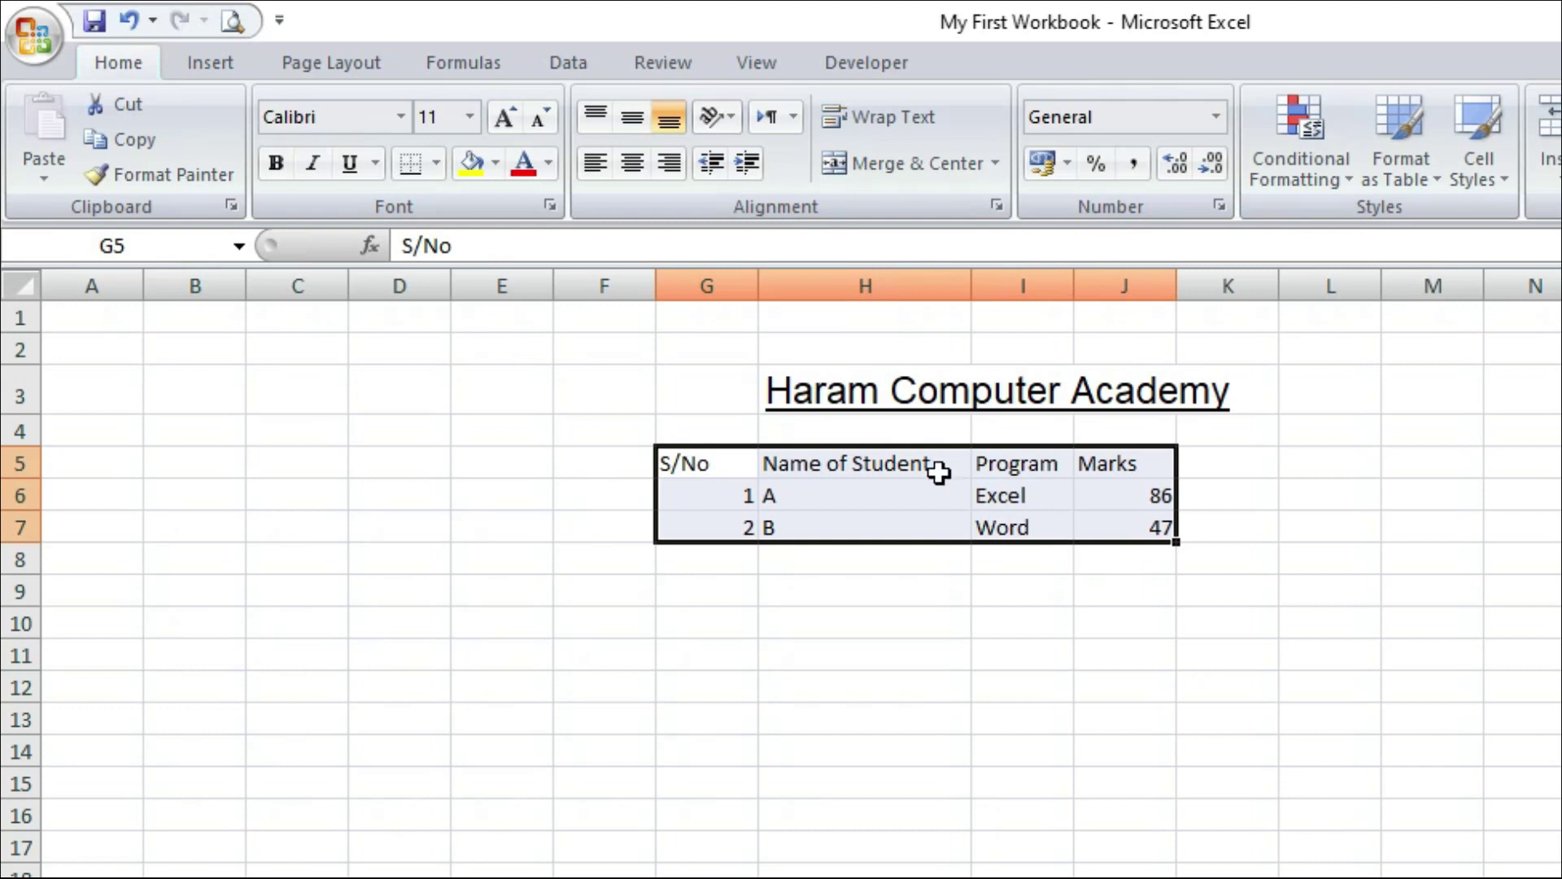
click(436, 169)
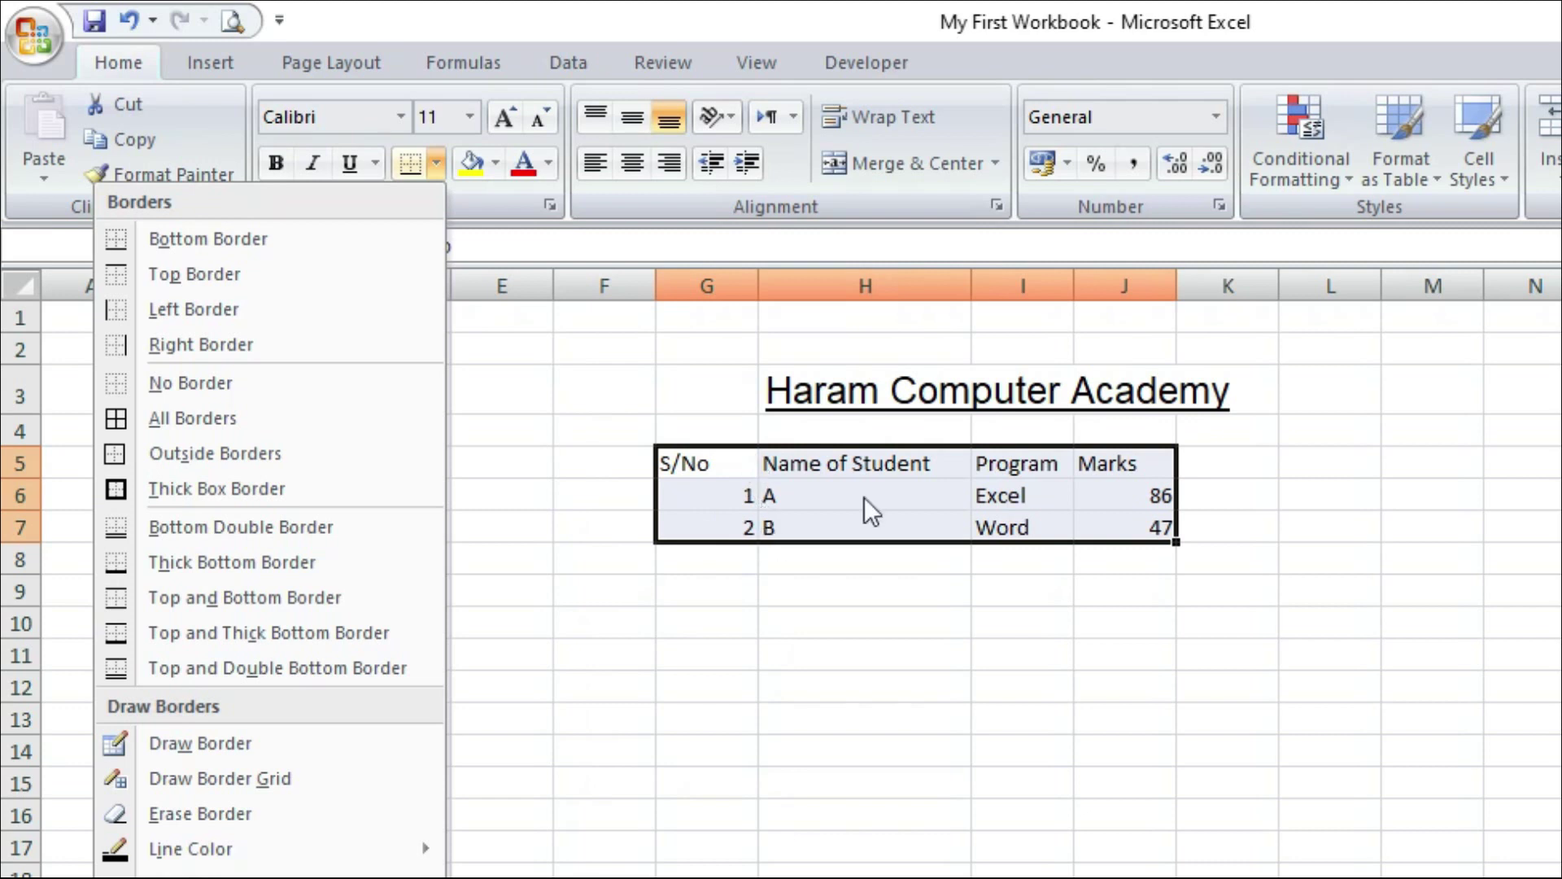
click(220, 420)
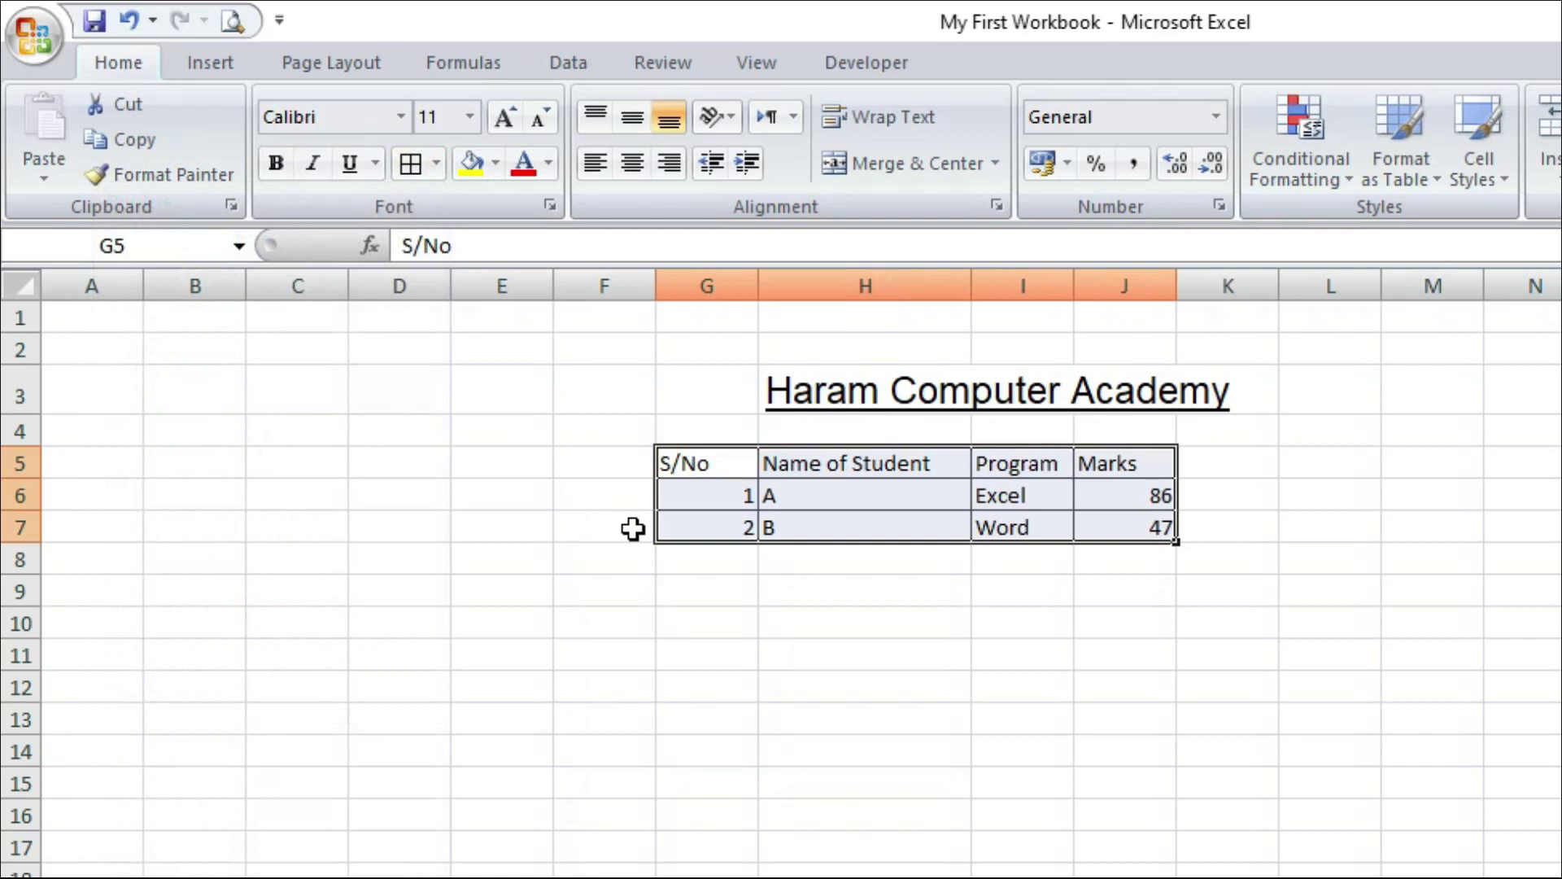
click(873, 577)
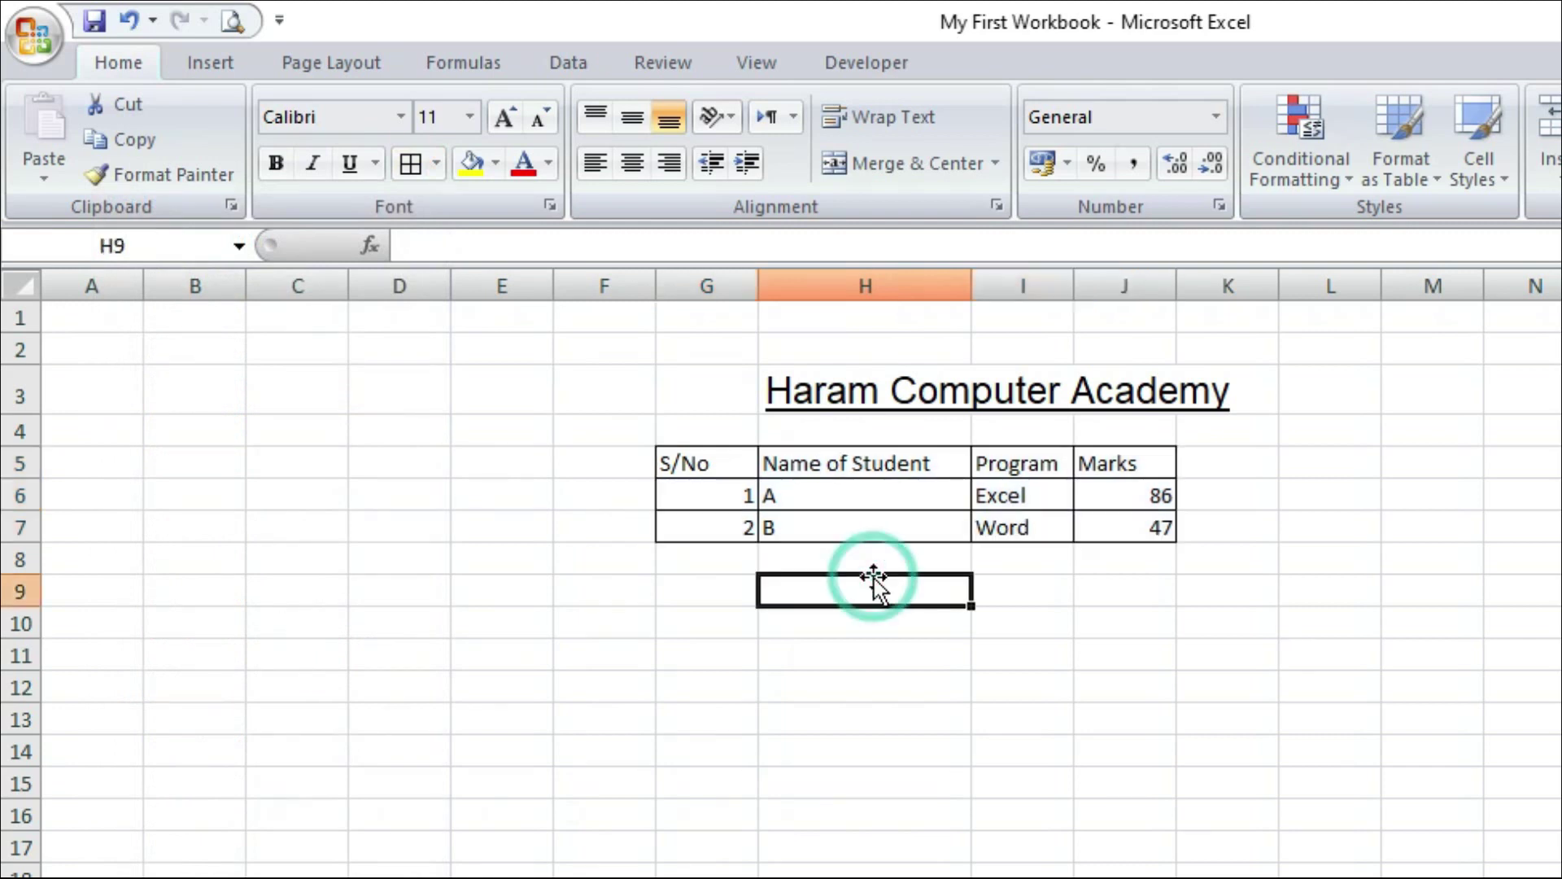